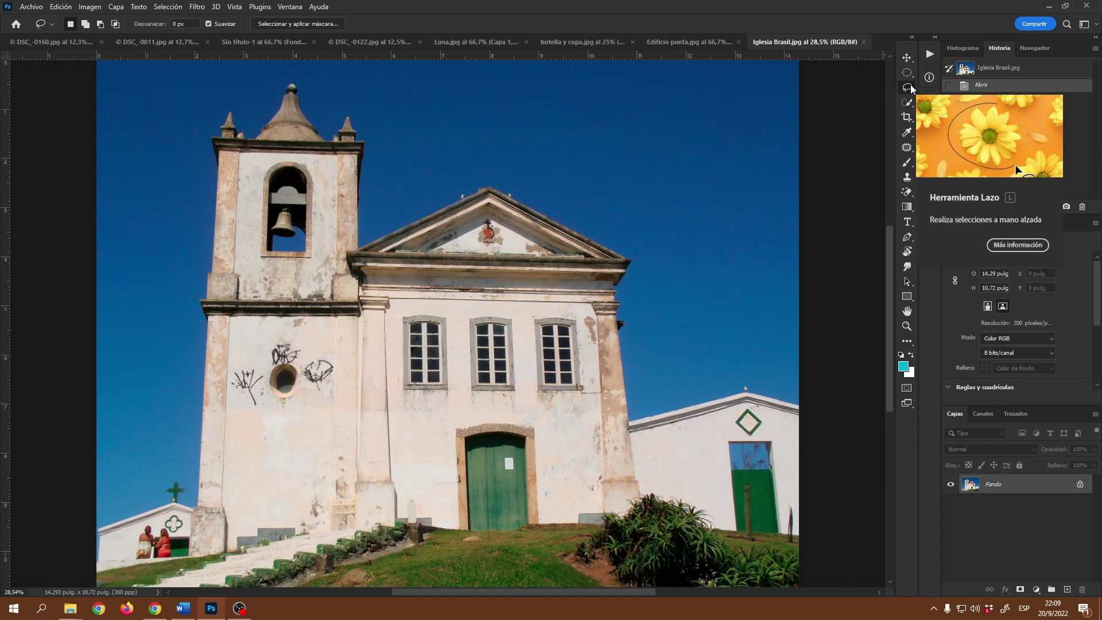
- Choose the freehand Lasso tool and try outlining the peeled patch beside the church's rightmost window, clearing the trial selection
{"action": "right_click", "coordinate": [910, 86]}
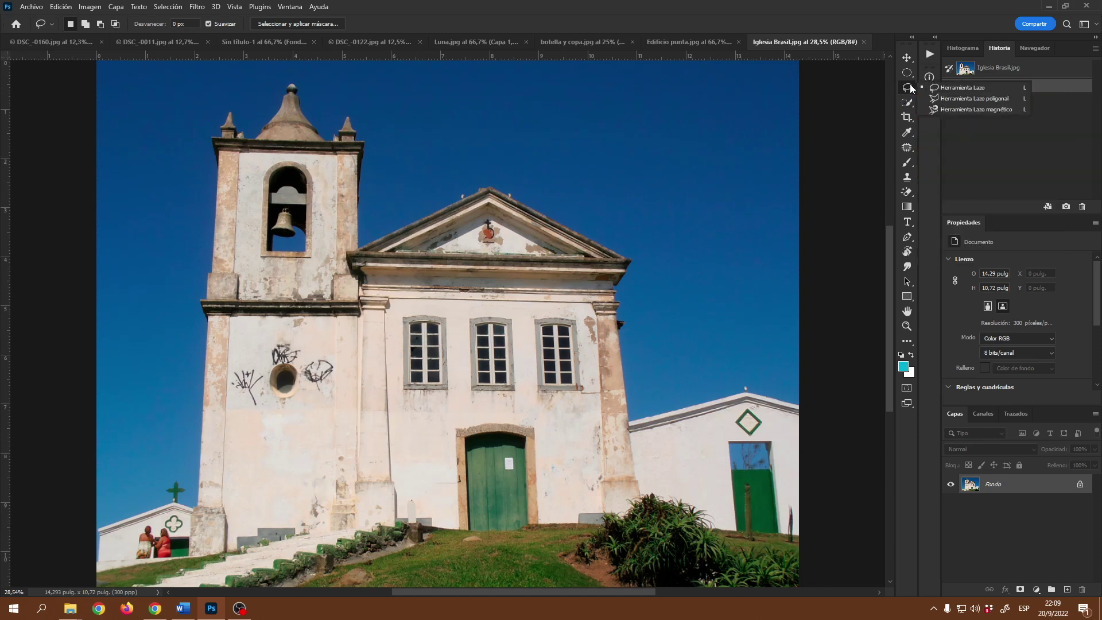
{"action": "left_click", "coordinate": [958, 89]}
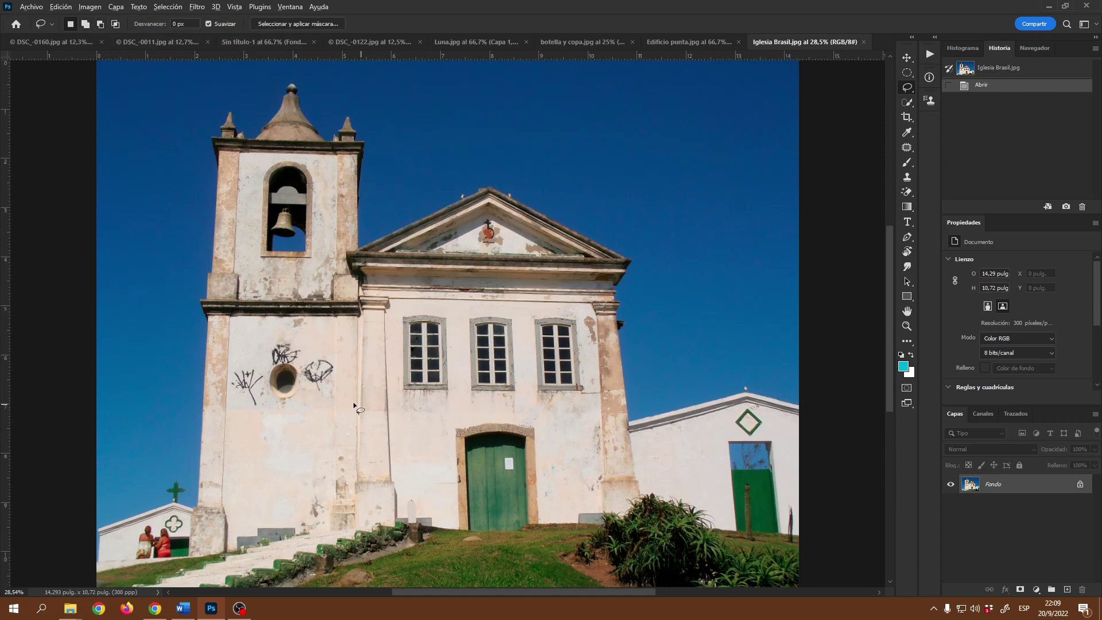
{"action": "scroll", "coordinate": [353, 402], "scroll_direction": "up", "scroll_amount": 4}
{"action": "scroll", "coordinate": [330, 405], "scroll_direction": "up", "scroll_amount": 2}
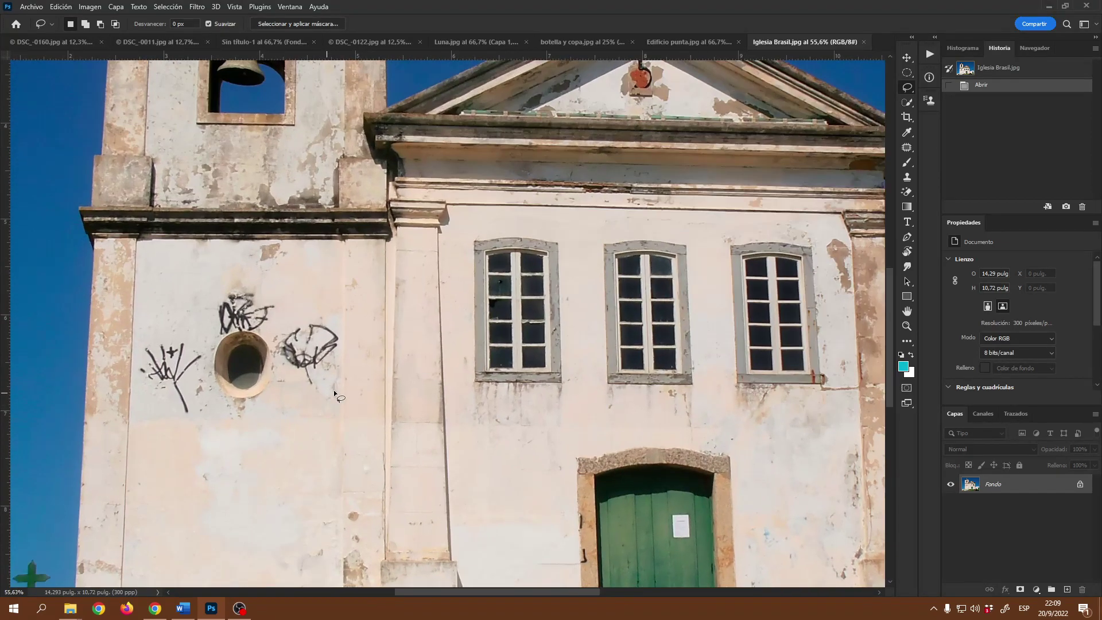
{"action": "scroll", "coordinate": [281, 389], "scroll_direction": "up", "scroll_amount": 1}
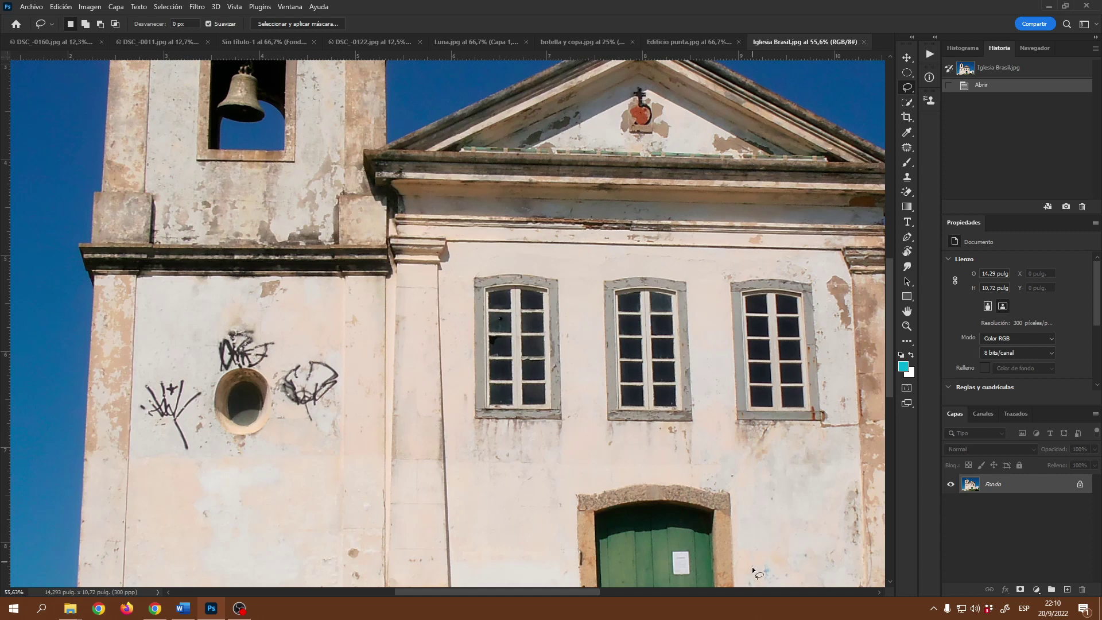
{"action": "key", "text": "h"}
{"action": "mouse_move", "coordinate": [738, 473]}
{"action": "left_mouse_down"}
{"action": "mouse_move", "coordinate": [631, 429]}
{"action": "mouse_move", "coordinate": [662, 431]}
{"action": "left_mouse_up"}
{"action": "scroll", "coordinate": [704, 346], "scroll_direction": "up", "scroll_amount": 4}
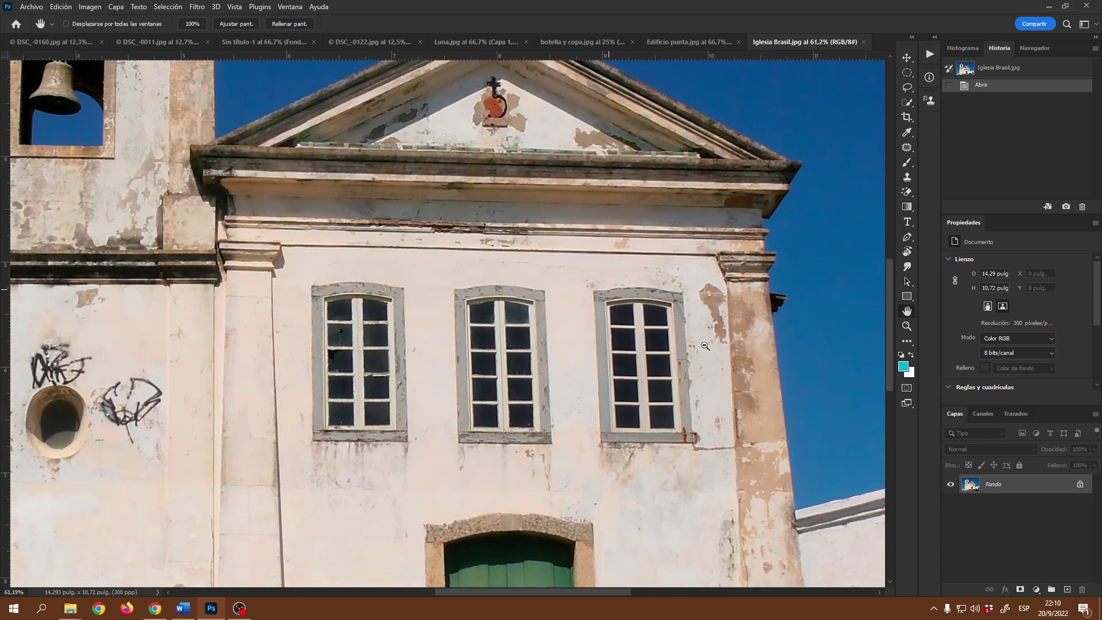
{"action": "scroll", "coordinate": [705, 346], "scroll_direction": "up", "scroll_amount": 2}
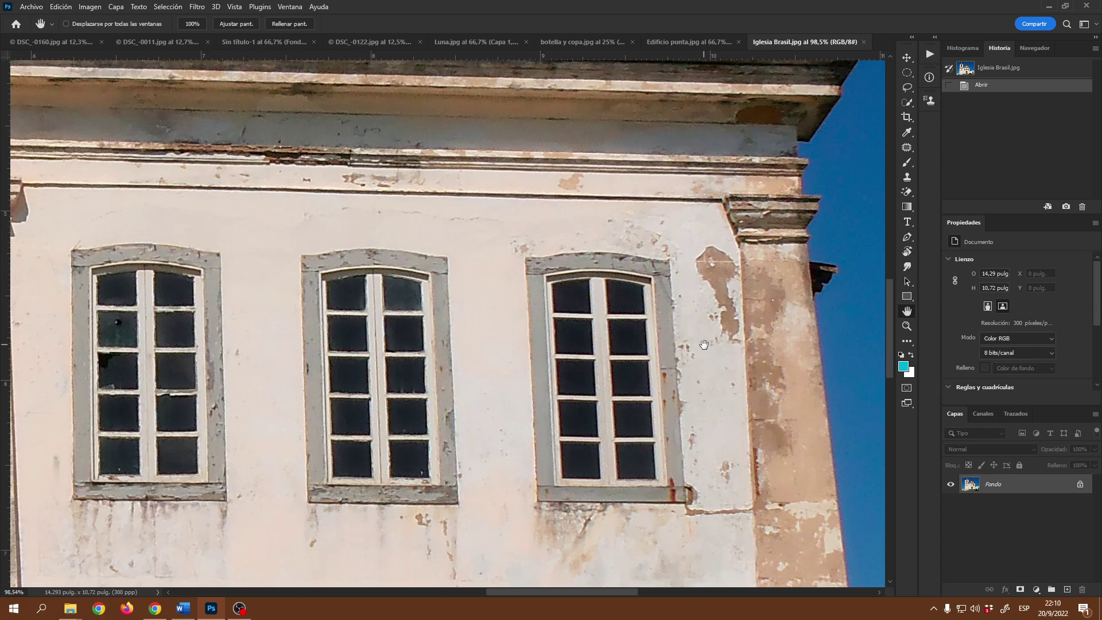
{"action": "key", "text": "l"}
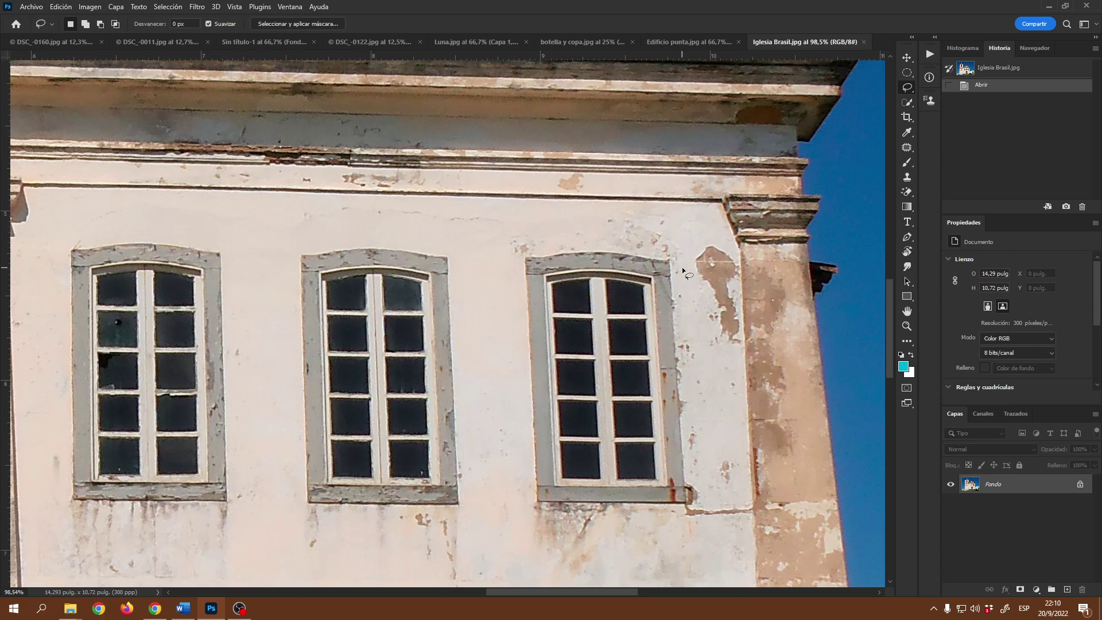
{"action": "left_click_drag", "start_coordinate": [729, 246], "coordinate": [732, 249]}
{"action": "left_click", "coordinate": [732, 249]}
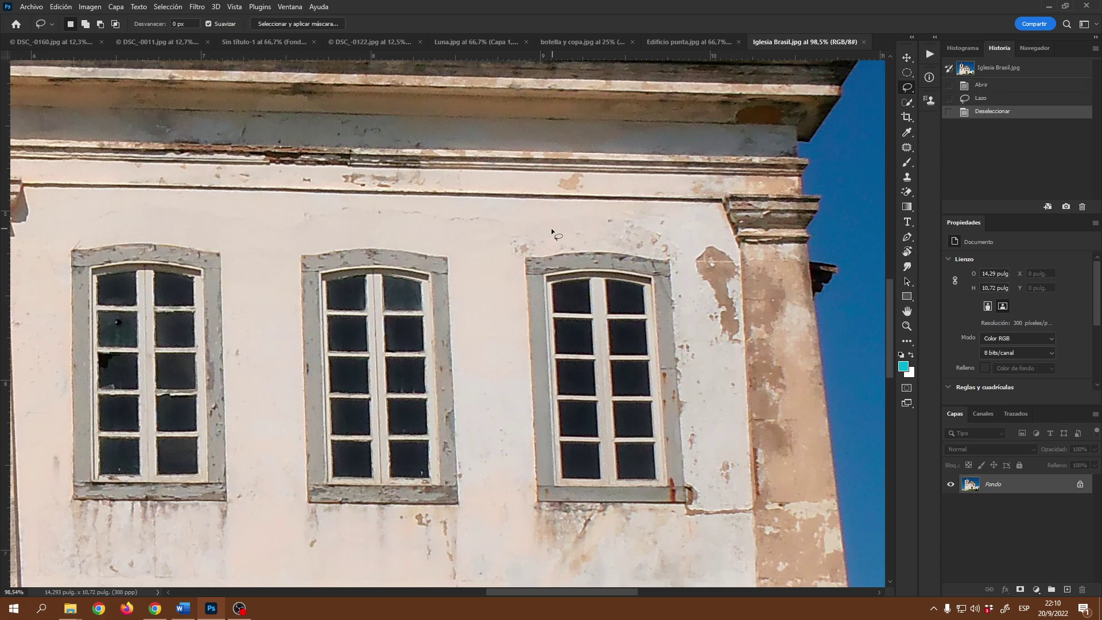
- Outline the small stain near the upper-left corner of the rightmost window, fill it with Según el contenido at 100% opacity, and deselect
{"action": "mouse_move", "coordinate": [525, 231]}
{"action": "left_mouse_down"}
{"action": "mouse_move", "coordinate": [540, 238]}
{"action": "mouse_move", "coordinate": [517, 261]}
{"action": "mouse_move", "coordinate": [507, 245]}
{"action": "mouse_move", "coordinate": [529, 231]}
{"action": "left_mouse_up"}
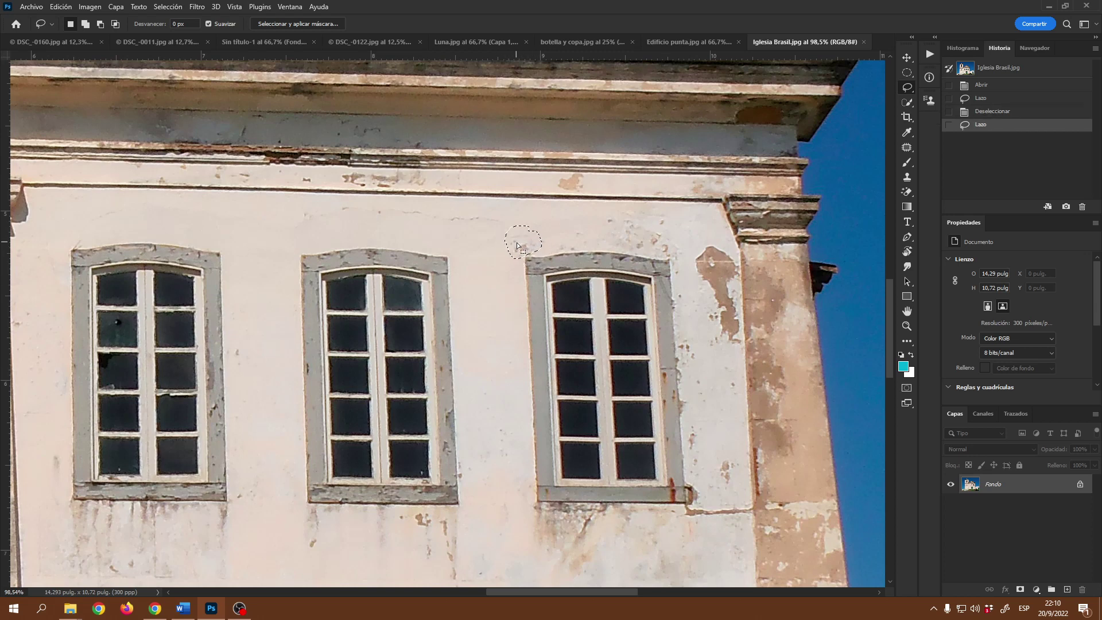
{"action": "key", "text": "shift"}
{"action": "key", "text": "shift+BackSpace"}
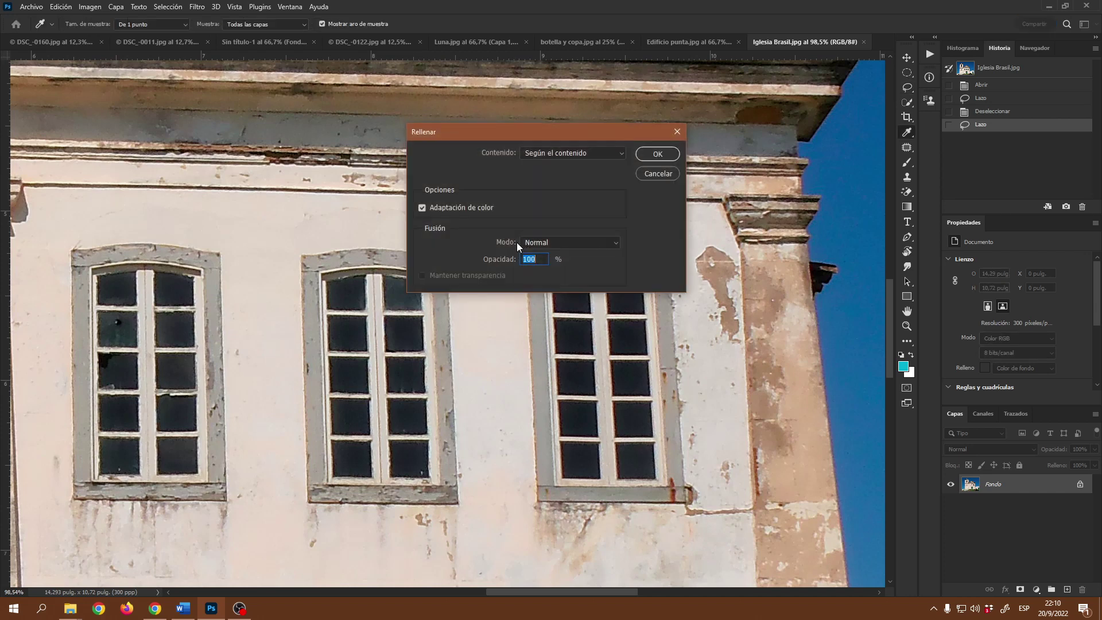
{"action": "mouse_move", "coordinate": [488, 140]}
{"action": "left_mouse_down"}
{"action": "mouse_move", "coordinate": [541, 174]}
{"action": "mouse_move", "coordinate": [743, 218]}
{"action": "mouse_move", "coordinate": [715, 219]}
{"action": "mouse_move", "coordinate": [696, 191]}
{"action": "left_mouse_up"}
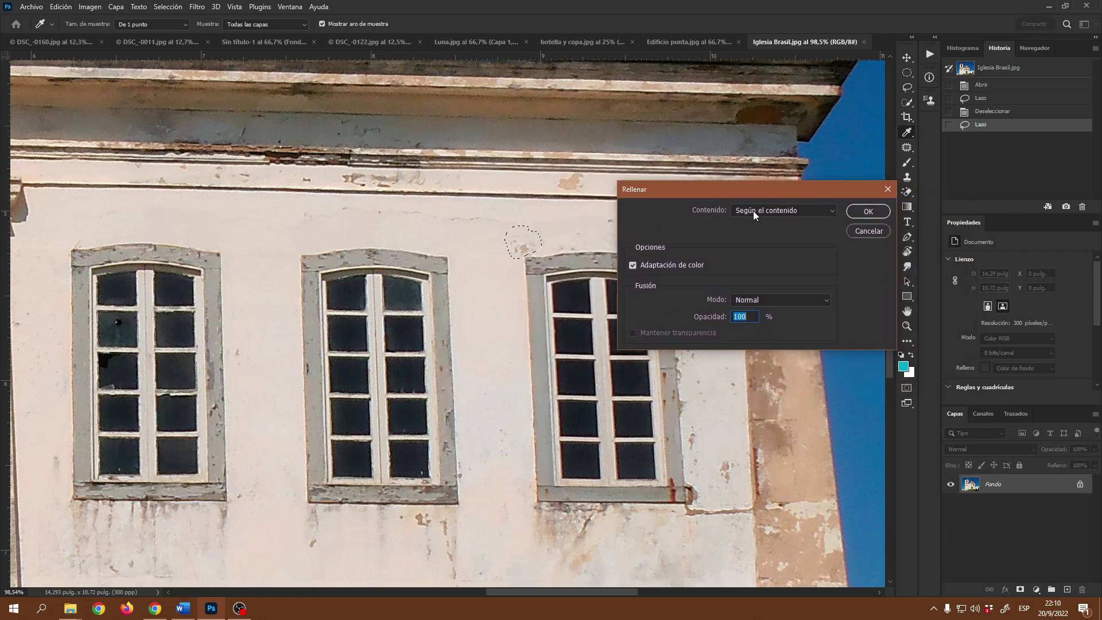
{"action": "left_click", "coordinate": [779, 212]}
{"action": "left_click", "coordinate": [779, 210]}
{"action": "left_click", "coordinate": [868, 213]}
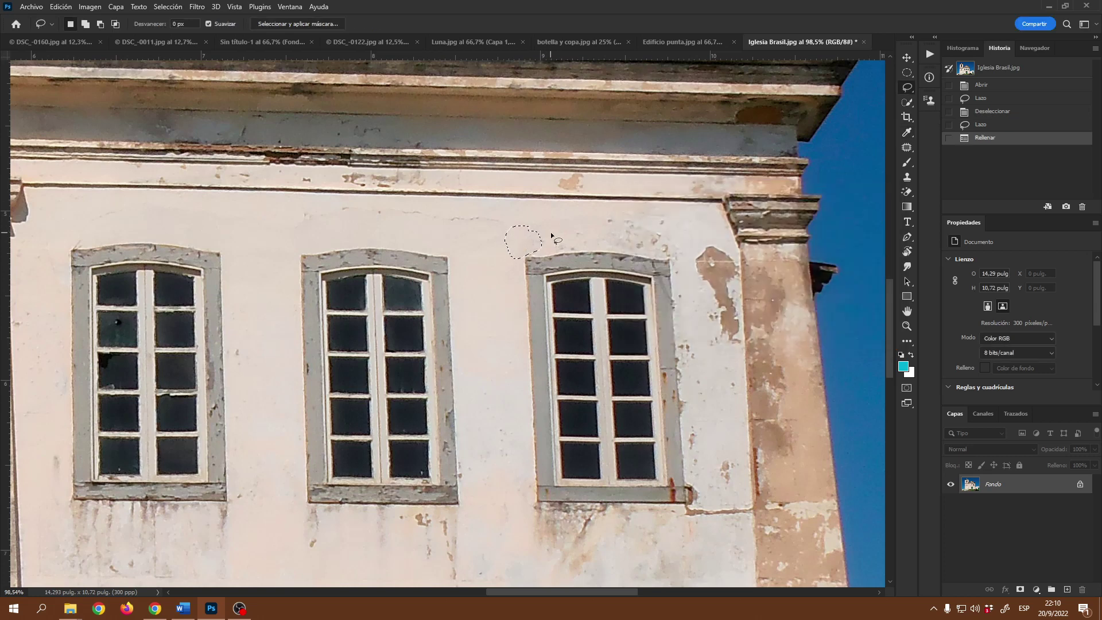
{"action": "left_click", "coordinate": [510, 213]}
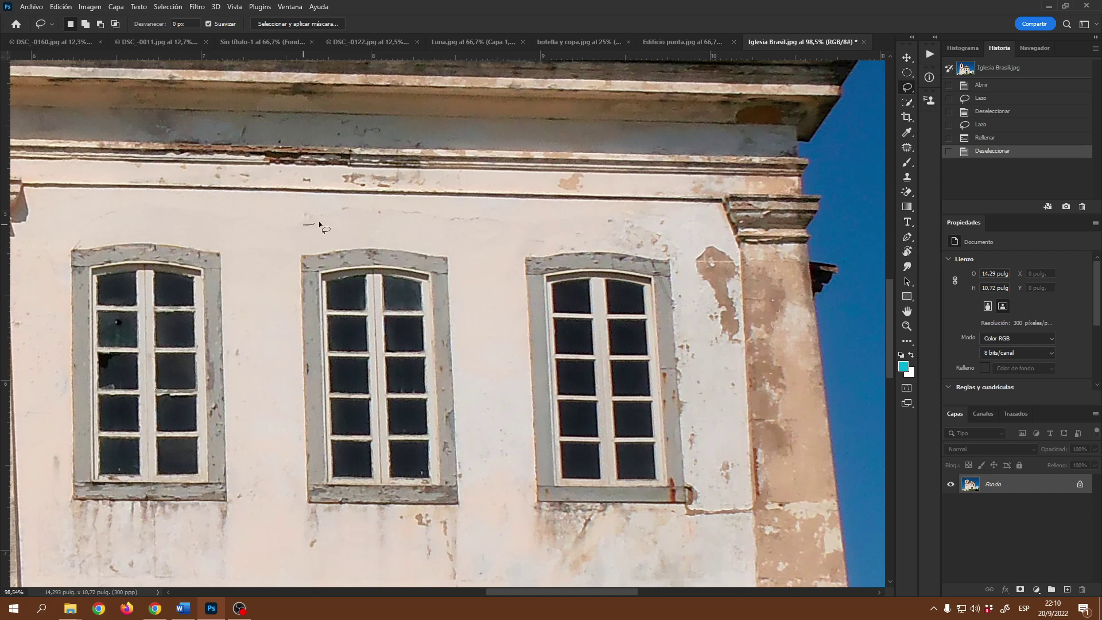
- Lasso the wall crack above the middle window and add the small stains around and below the three windows to the selection
{"action": "left_click_drag", "start_coordinate": [344, 216], "coordinate": [393, 218]}
{"action": "mouse_move", "coordinate": [475, 229]}
{"action": "left_mouse_down"}
{"action": "mouse_move", "coordinate": [507, 224]}
{"action": "mouse_move", "coordinate": [487, 211]}
{"action": "mouse_move", "coordinate": [339, 203]}
{"action": "mouse_move", "coordinate": [304, 224]}
{"action": "left_mouse_up"}
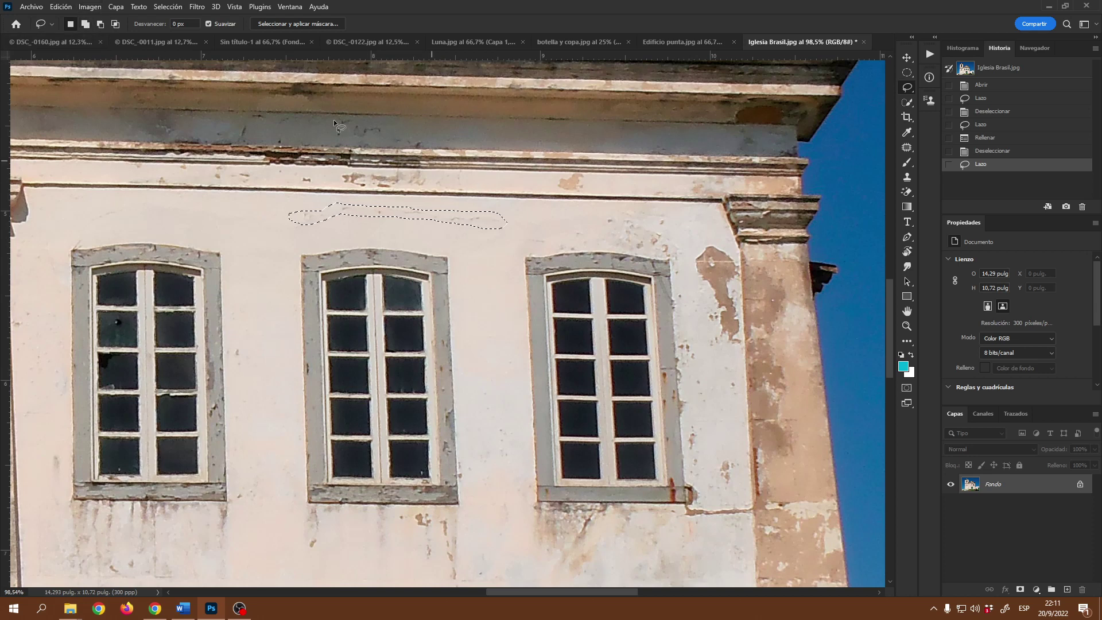
{"action": "left_click", "coordinate": [85, 23]}
{"action": "mouse_move", "coordinate": [251, 351]}
{"action": "left_mouse_down"}
{"action": "mouse_move", "coordinate": [239, 365]}
{"action": "mouse_move", "coordinate": [235, 350]}
{"action": "mouse_move", "coordinate": [248, 347]}
{"action": "left_mouse_up"}
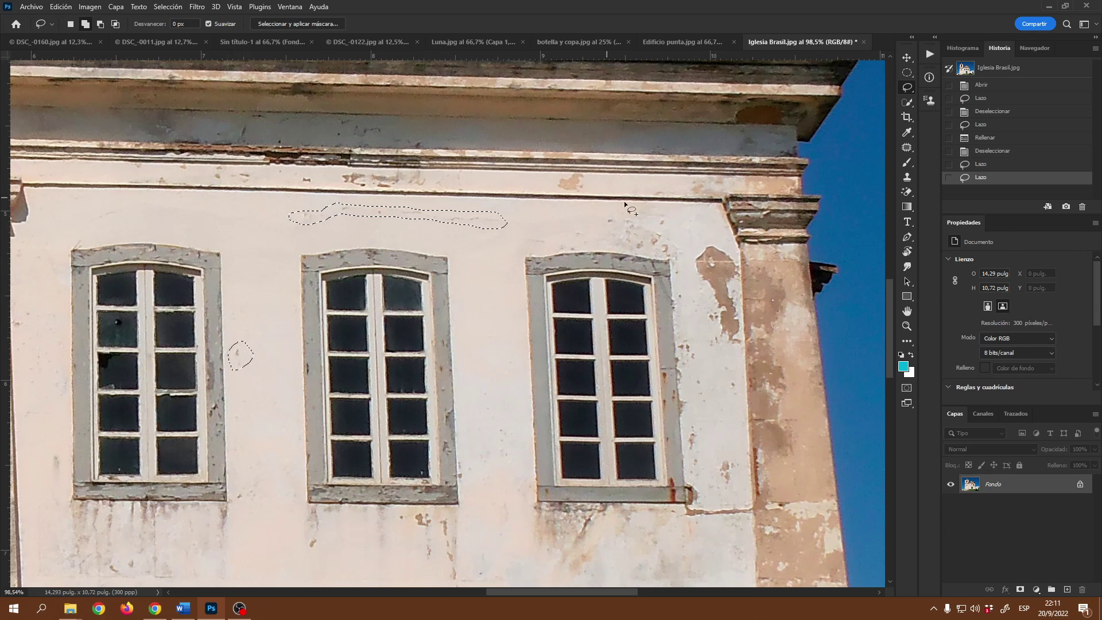
{"action": "mouse_move", "coordinate": [545, 246]}
{"action": "left_mouse_down"}
{"action": "mouse_move", "coordinate": [522, 236]}
{"action": "mouse_move", "coordinate": [587, 228]}
{"action": "left_mouse_up"}
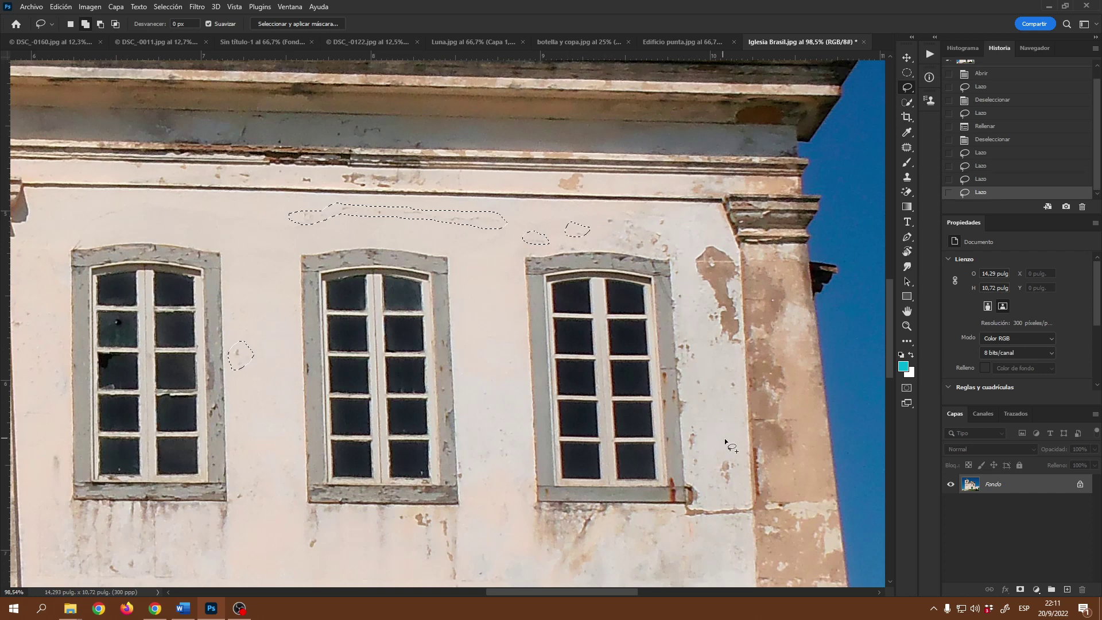
{"action": "mouse_move", "coordinate": [743, 463]}
{"action": "left_mouse_down"}
{"action": "mouse_move", "coordinate": [740, 485]}
{"action": "mouse_move", "coordinate": [714, 493]}
{"action": "mouse_move", "coordinate": [707, 474]}
{"action": "mouse_move", "coordinate": [735, 457]}
{"action": "left_mouse_up"}
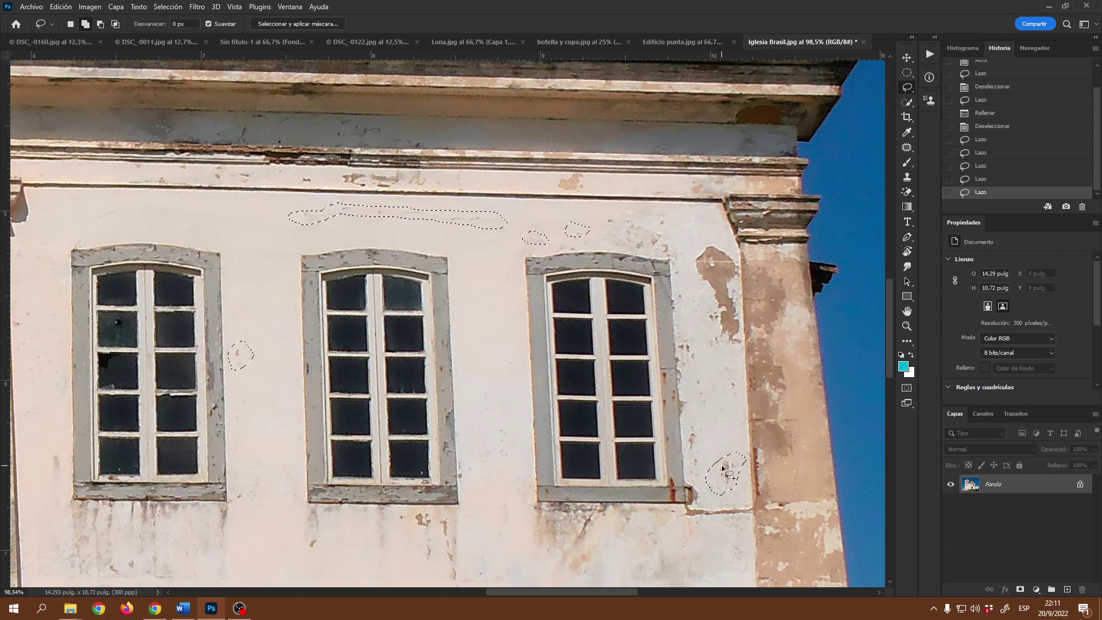
{"action": "left_click_drag", "start_coordinate": [614, 590], "coordinate": [605, 592]}
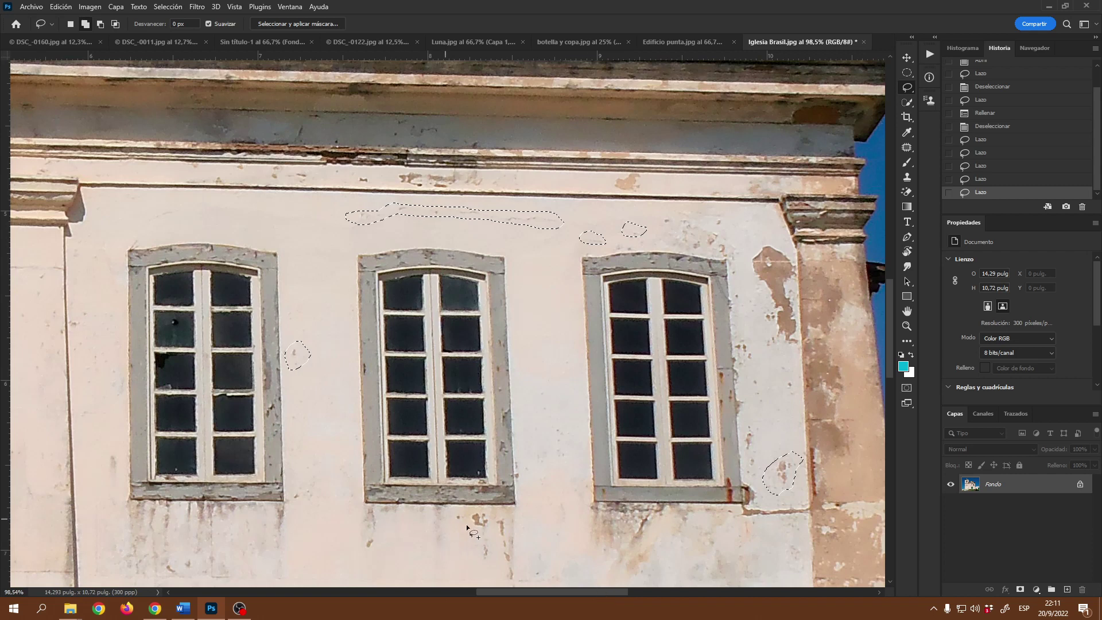
{"action": "mouse_move", "coordinate": [501, 513]}
{"action": "left_mouse_down"}
{"action": "mouse_move", "coordinate": [499, 537]}
{"action": "mouse_move", "coordinate": [490, 512]}
{"action": "mouse_move", "coordinate": [489, 558]}
{"action": "mouse_move", "coordinate": [470, 543]}
{"action": "mouse_move", "coordinate": [464, 521]}
{"action": "mouse_move", "coordinate": [477, 508]}
{"action": "left_mouse_up"}
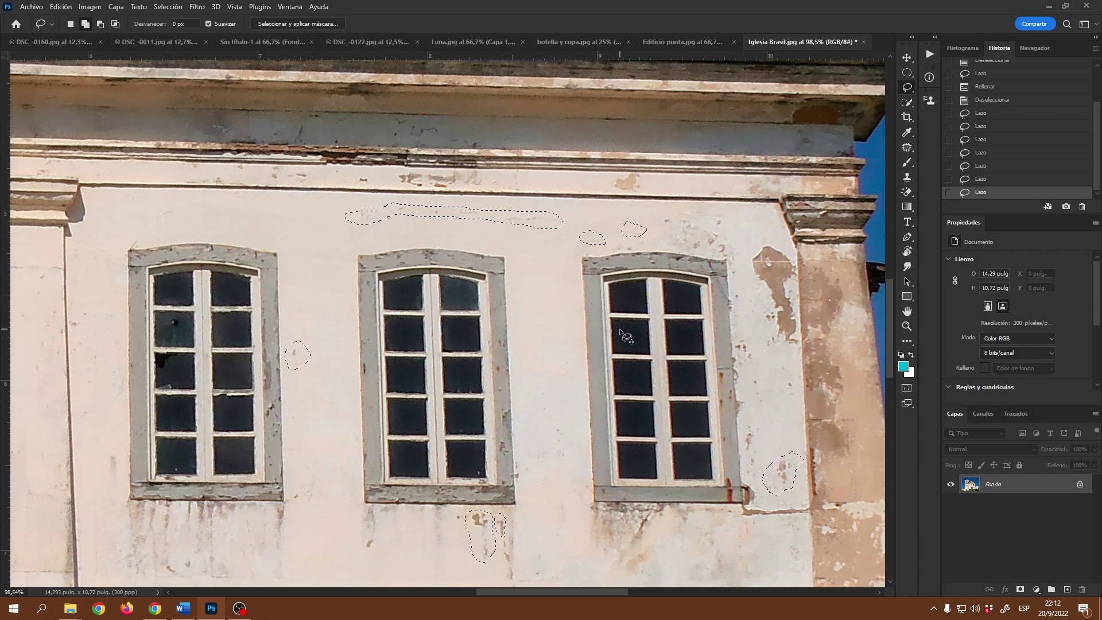
- Fill all the selected wall blemishes with Según el contenido in Normal mode at 100% opacity and deselect
{"action": "key", "text": "i"}
{"action": "key", "text": "shift+F5"}
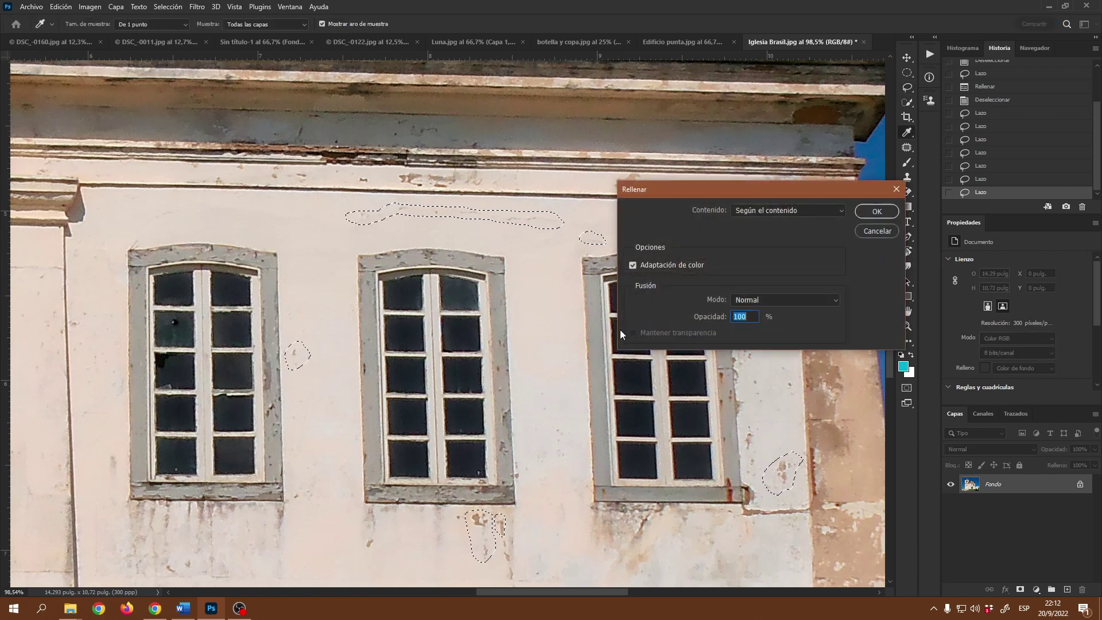
{"action": "left_click_drag", "start_coordinate": [846, 190], "coordinate": [782, 192]}
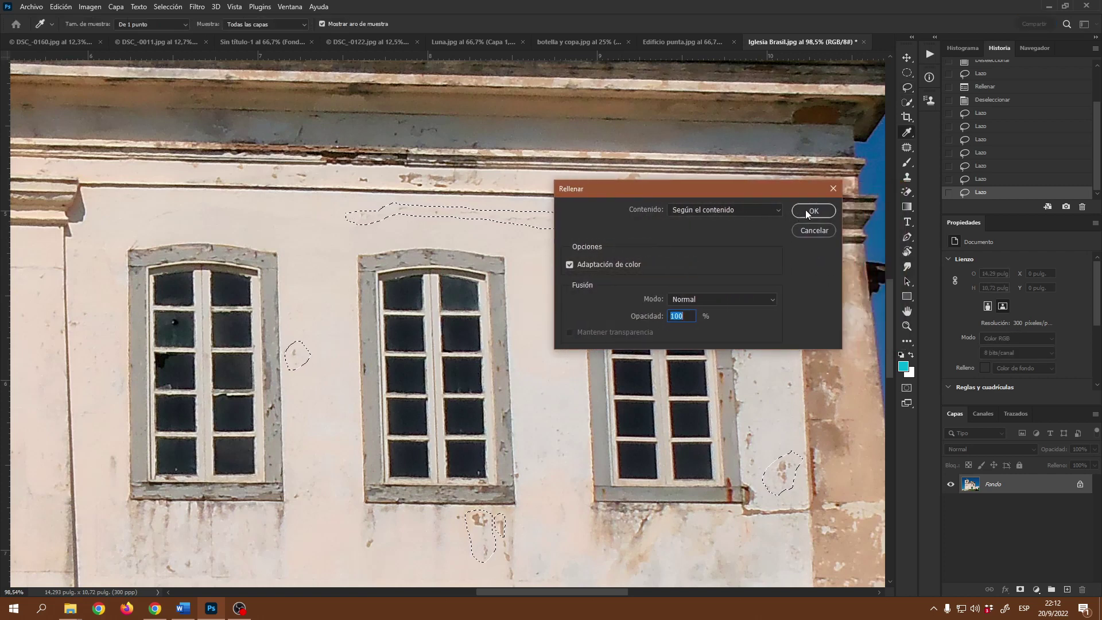
{"action": "left_click", "coordinate": [817, 208]}
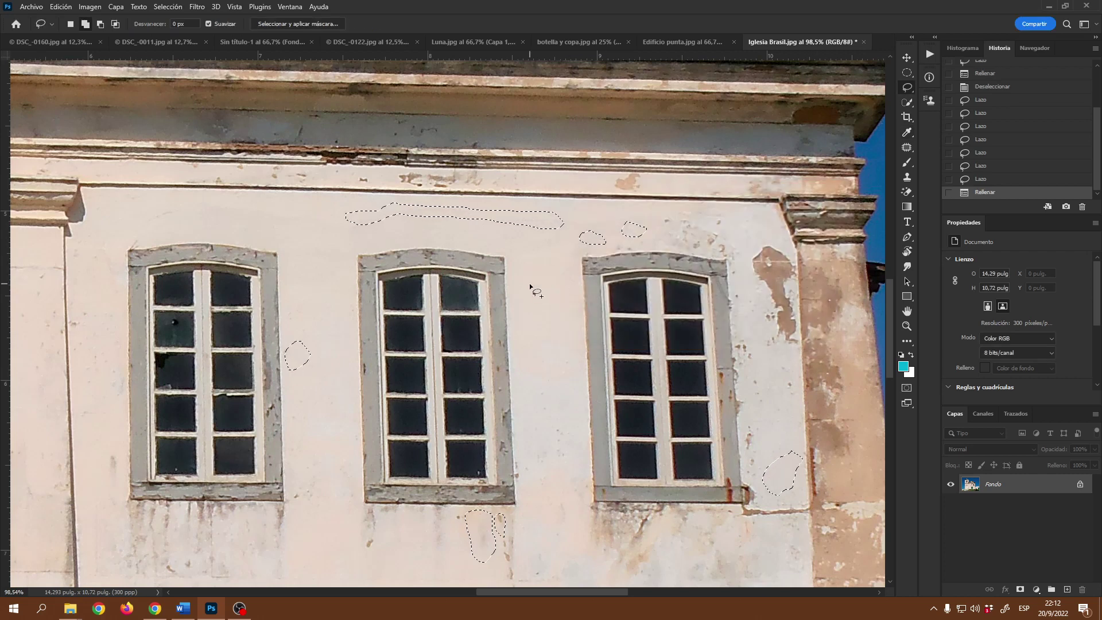
{"action": "key", "text": "ctrl+d"}
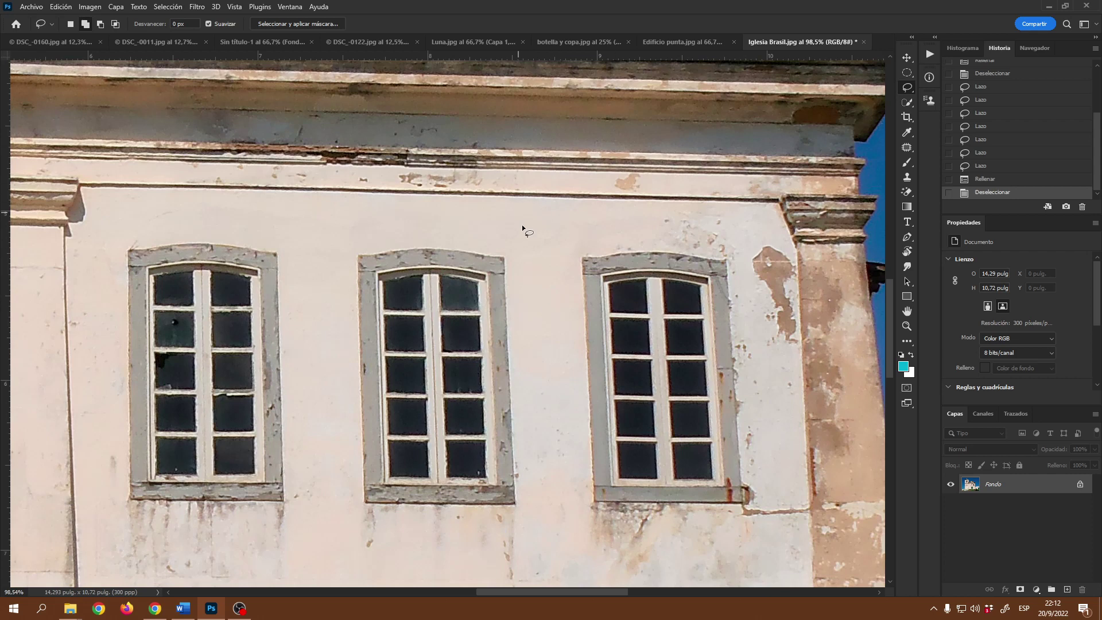
- Outline the large peeled patch between the rightmost window and the corner pilaster, fill it content-aware, and deselect
{"action": "scroll", "coordinate": [545, 257], "scroll_direction": "up", "scroll_amount": 5}
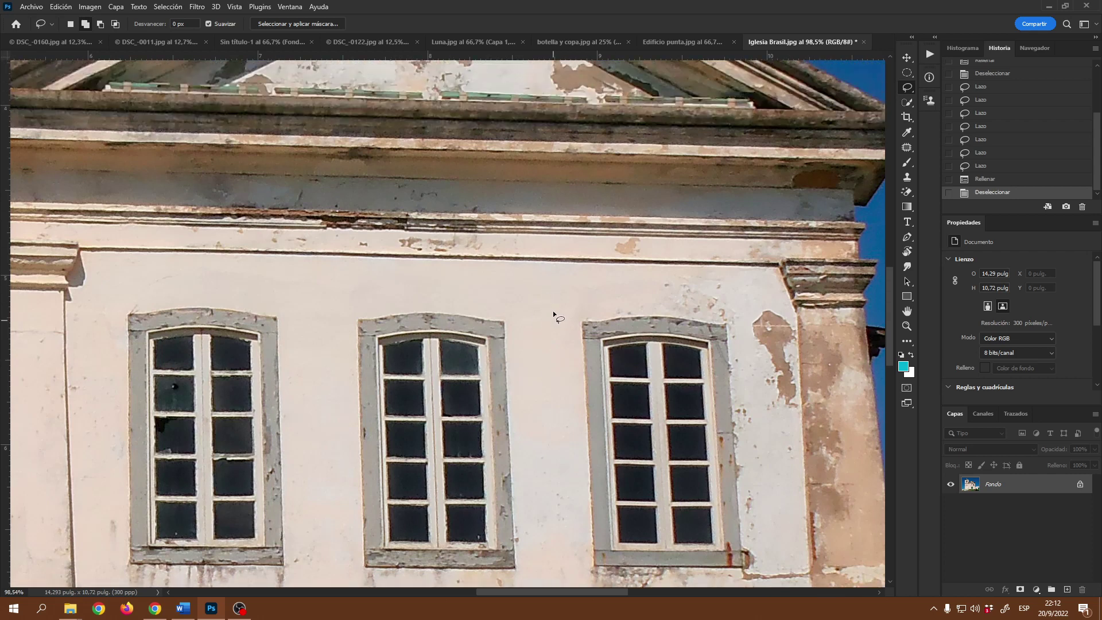
{"action": "scroll", "coordinate": [549, 309], "scroll_direction": "up", "scroll_amount": 1}
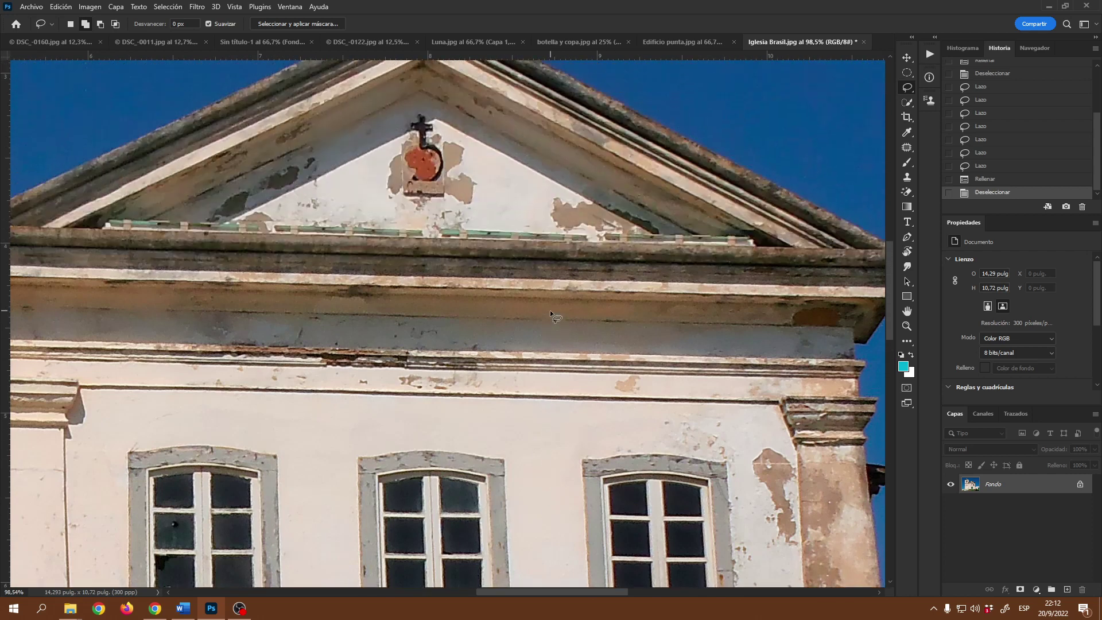
{"action": "scroll", "coordinate": [749, 459], "scroll_direction": "down", "scroll_amount": 2}
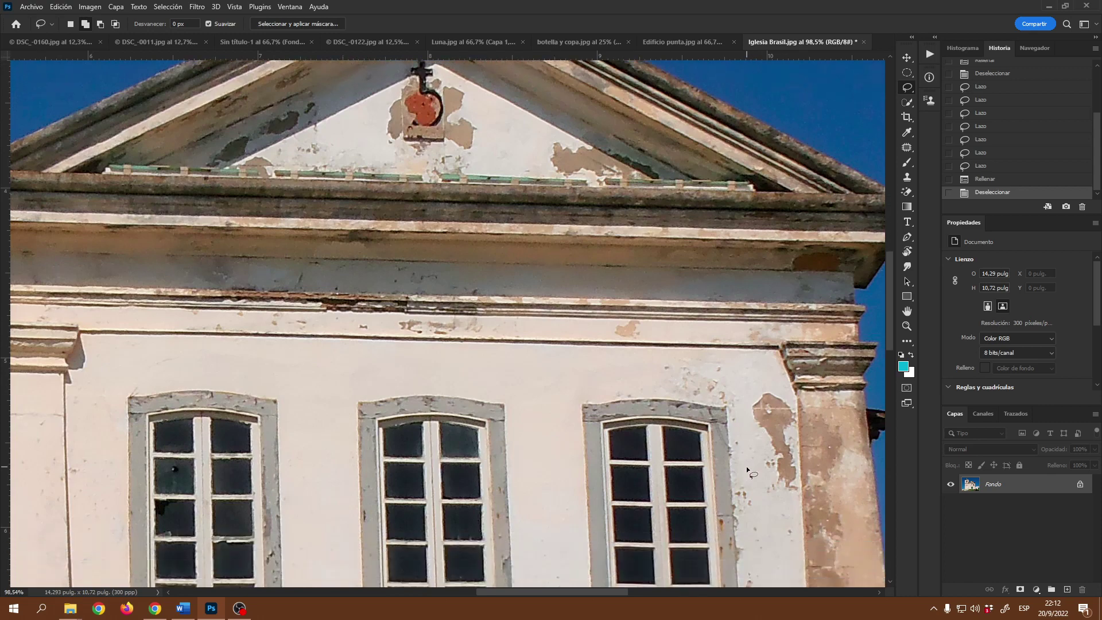
{"action": "scroll", "coordinate": [762, 476], "scroll_direction": "up", "scroll_amount": 3}
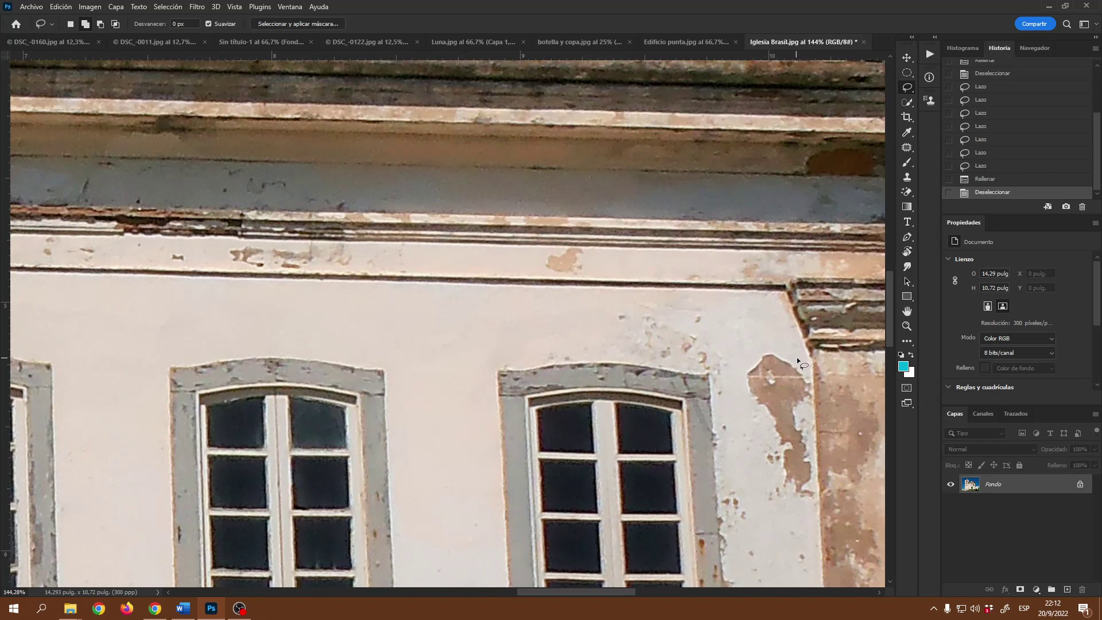
{"action": "mouse_move", "coordinate": [806, 367]}
{"action": "left_mouse_down"}
{"action": "mouse_move", "coordinate": [800, 418]}
{"action": "mouse_move", "coordinate": [815, 499]}
{"action": "mouse_move", "coordinate": [808, 510]}
{"action": "mouse_move", "coordinate": [764, 505]}
{"action": "left_mouse_up"}
{"action": "mouse_move", "coordinate": [757, 428]}
{"action": "left_mouse_down"}
{"action": "mouse_move", "coordinate": [740, 370]}
{"action": "mouse_move", "coordinate": [772, 344]}
{"action": "mouse_move", "coordinate": [800, 358]}
{"action": "left_mouse_up"}
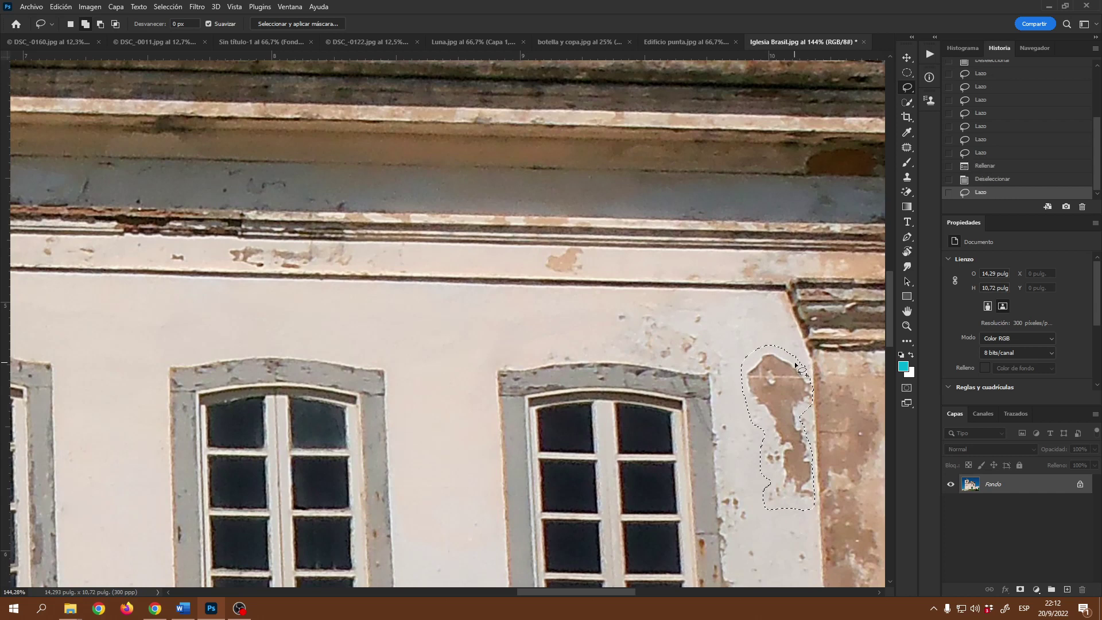
{"action": "key", "text": "shift+F5"}
{"action": "key", "text": "Return"}
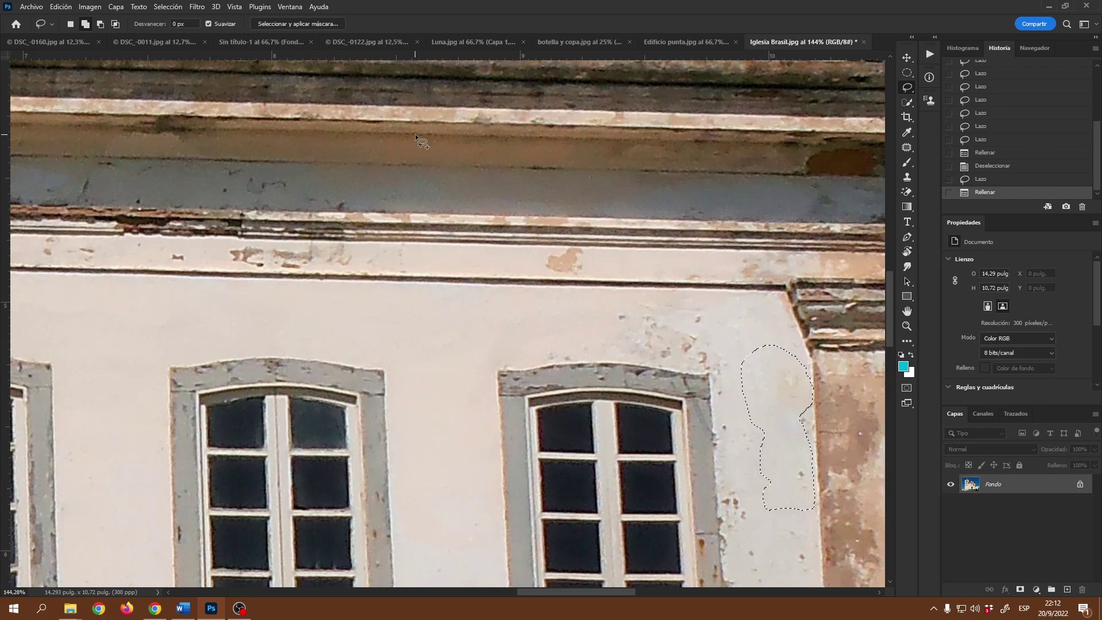
{"action": "key", "text": "ctrl+d"}
- Lasso the graffiti to the left of the tower's round window and remove it with a content-aware fill
{"action": "scroll", "coordinate": [520, 326], "scroll_direction": "down", "scroll_amount": 3}
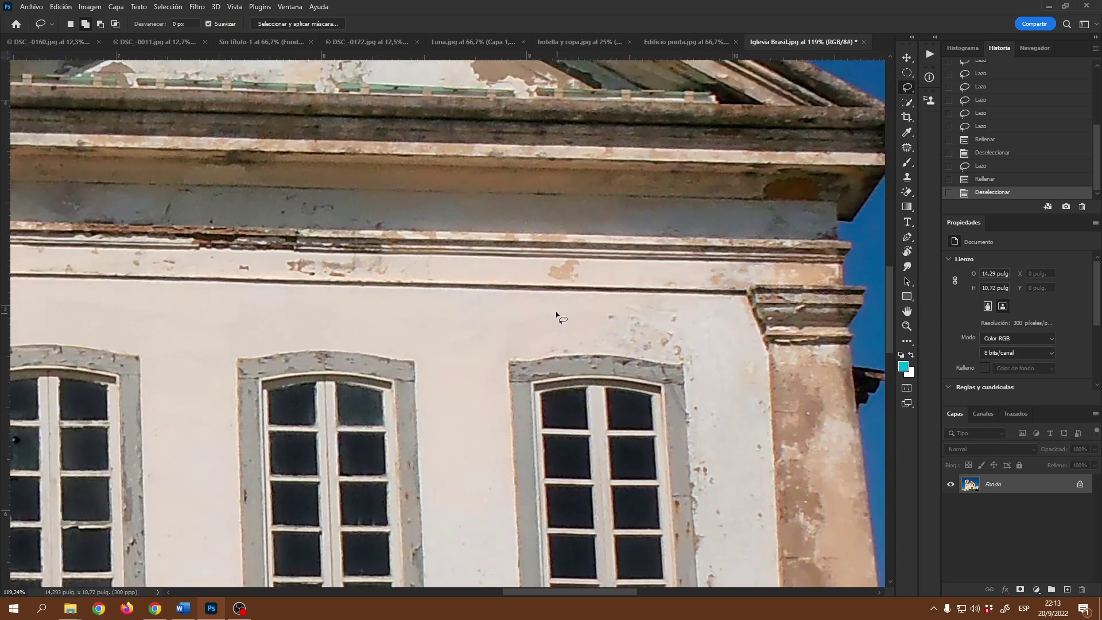
{"action": "scroll", "coordinate": [573, 316], "scroll_direction": "down", "scroll_amount": 3}
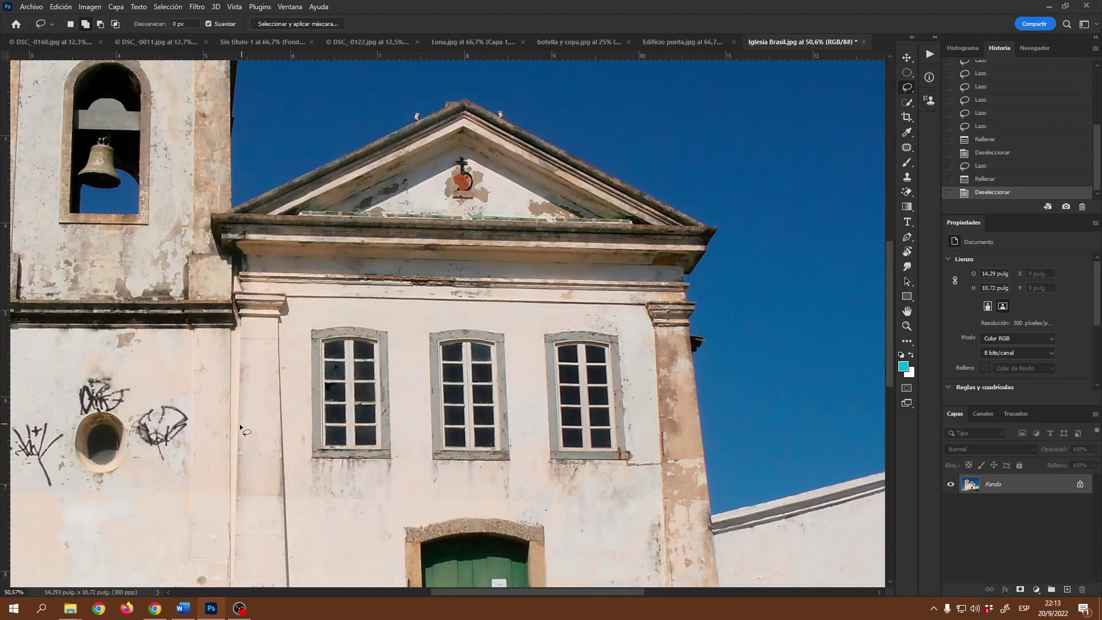
{"action": "key", "text": "space"}
{"action": "left_click_drag", "start_coordinate": [146, 430], "coordinate": [430, 413]}
{"action": "scroll", "coordinate": [379, 417], "scroll_direction": "up", "scroll_amount": 3}
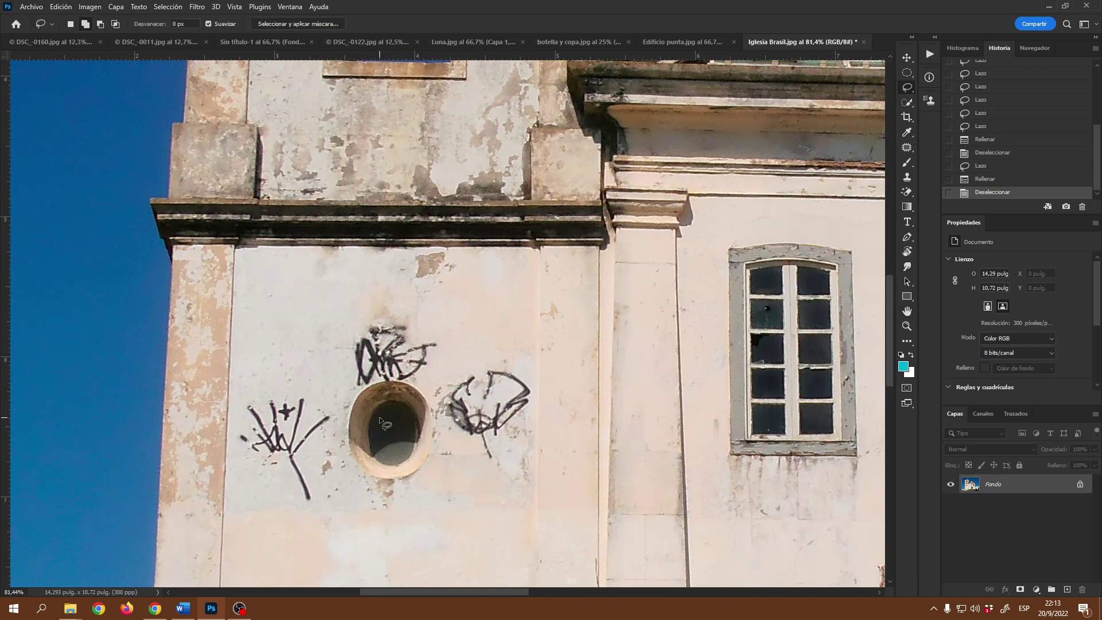
{"action": "mouse_move", "coordinate": [301, 459]}
{"action": "left_mouse_down"}
{"action": "mouse_move", "coordinate": [316, 505]}
{"action": "mouse_move", "coordinate": [239, 459]}
{"action": "mouse_move", "coordinate": [232, 426]}
{"action": "mouse_move", "coordinate": [249, 394]}
{"action": "mouse_move", "coordinate": [323, 394]}
{"action": "mouse_move", "coordinate": [332, 425]}
{"action": "mouse_move", "coordinate": [304, 458]}
{"action": "left_mouse_up"}
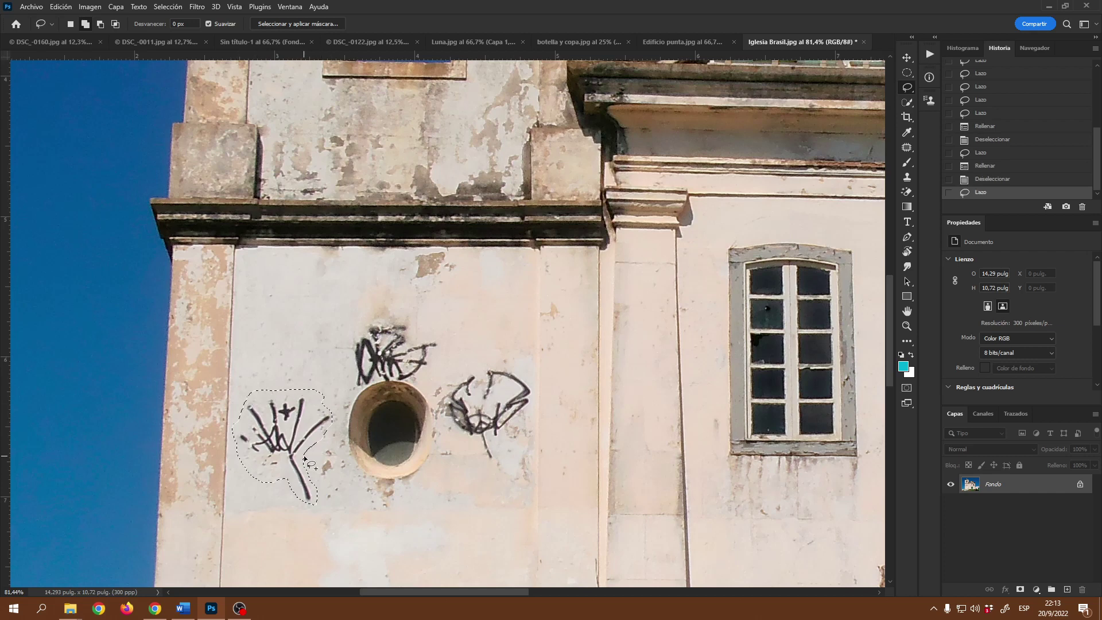
{"action": "key", "text": "shift+BackSpace"}
{"action": "key", "text": "Return"}
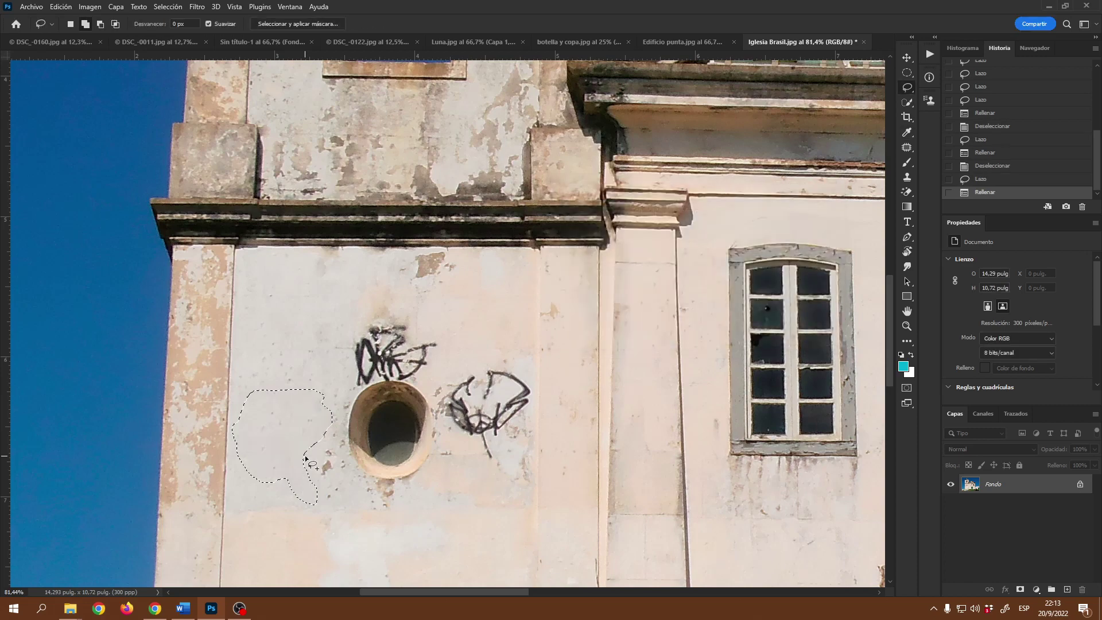
{"action": "scroll", "coordinate": [409, 382], "scroll_direction": "down", "scroll_amount": 5}
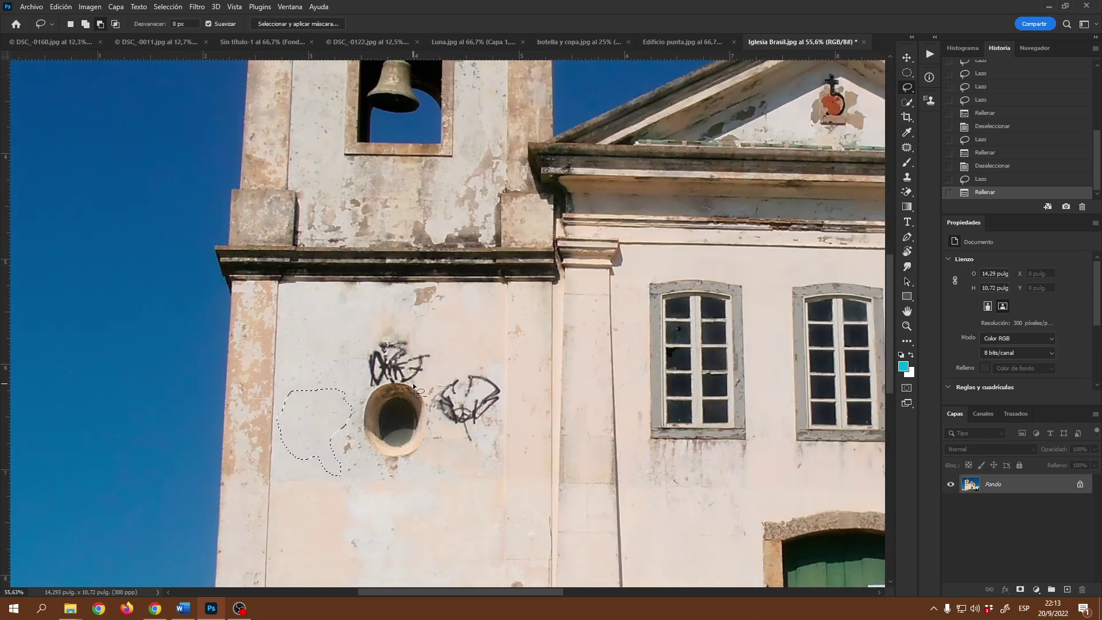
- Deselect the filled area beside the tower's round window
{"action": "key", "text": "ctrl+d"}
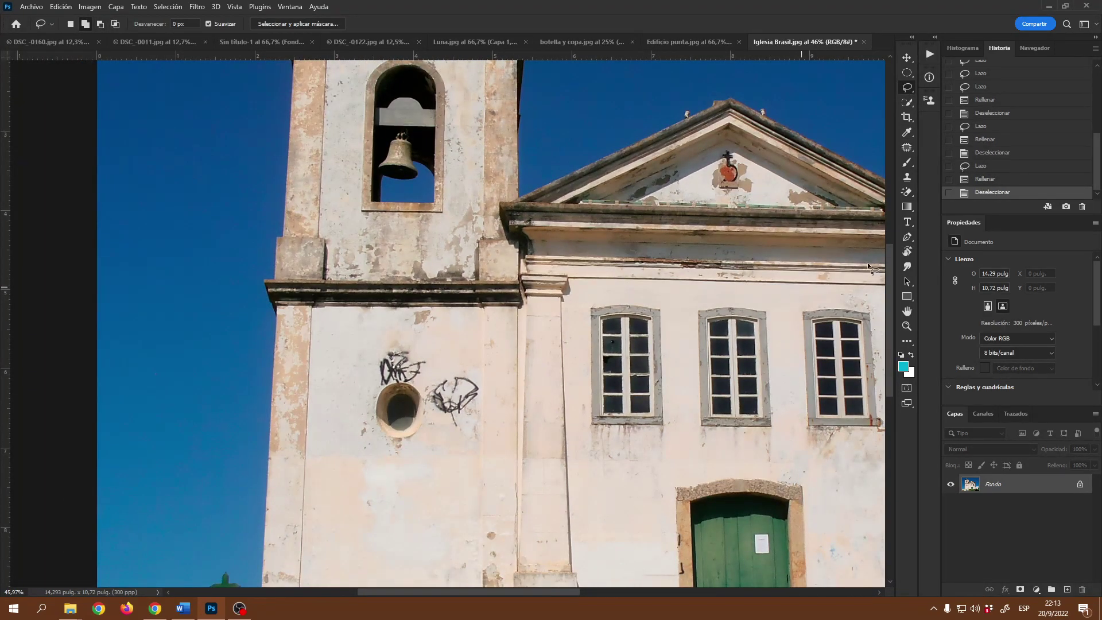
- Outline the pointed building in Edificio punta.jpg with the Polygonal Lasso, following its two slanted edges and the base
{"action": "right_click", "coordinate": [908, 89]}
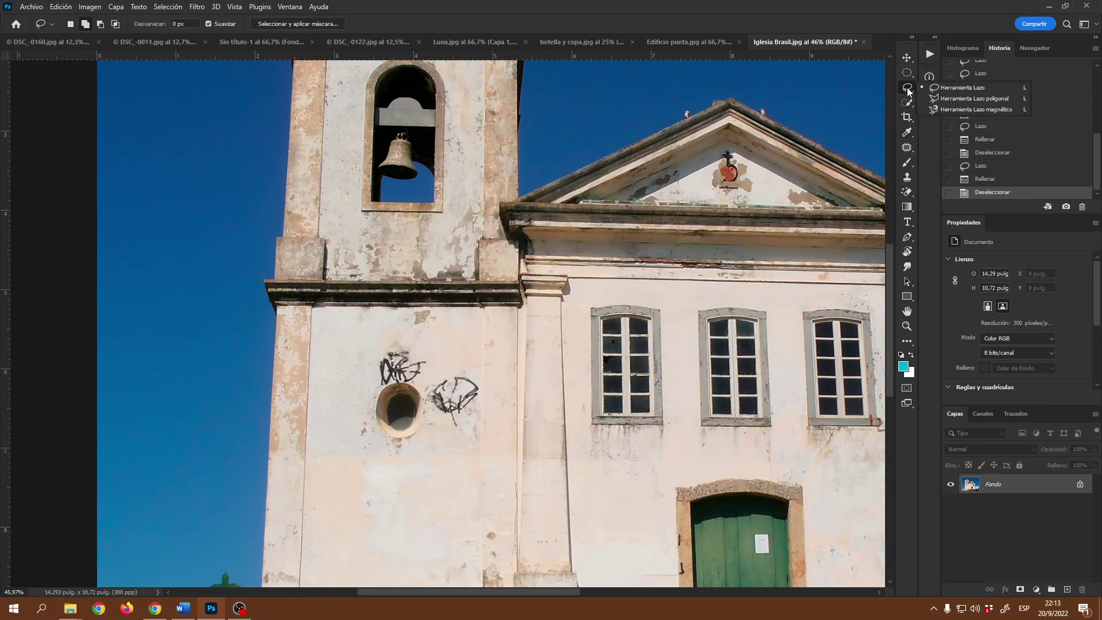
{"action": "left_click", "coordinate": [967, 101]}
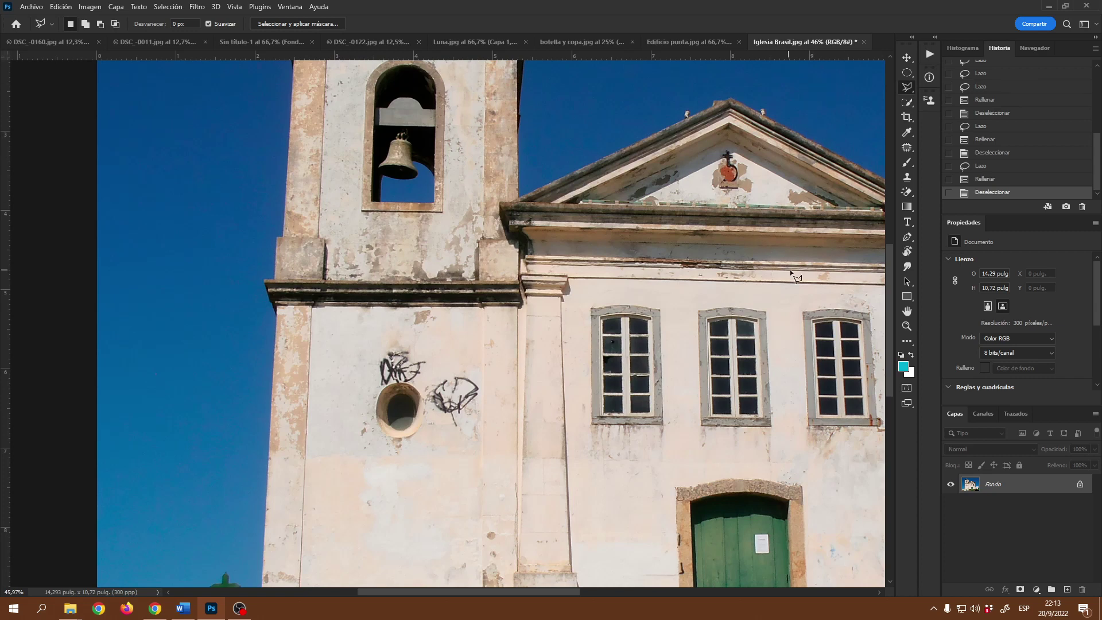
{"action": "scroll", "coordinate": [796, 275], "scroll_direction": "up", "scroll_amount": 1}
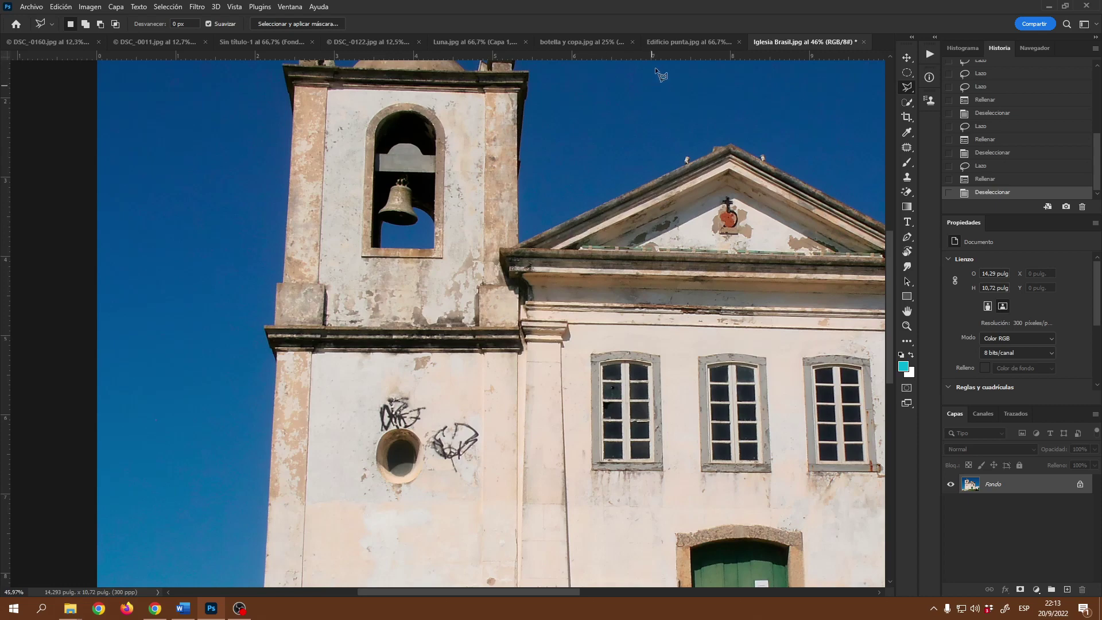
{"action": "left_click", "coordinate": [674, 42]}
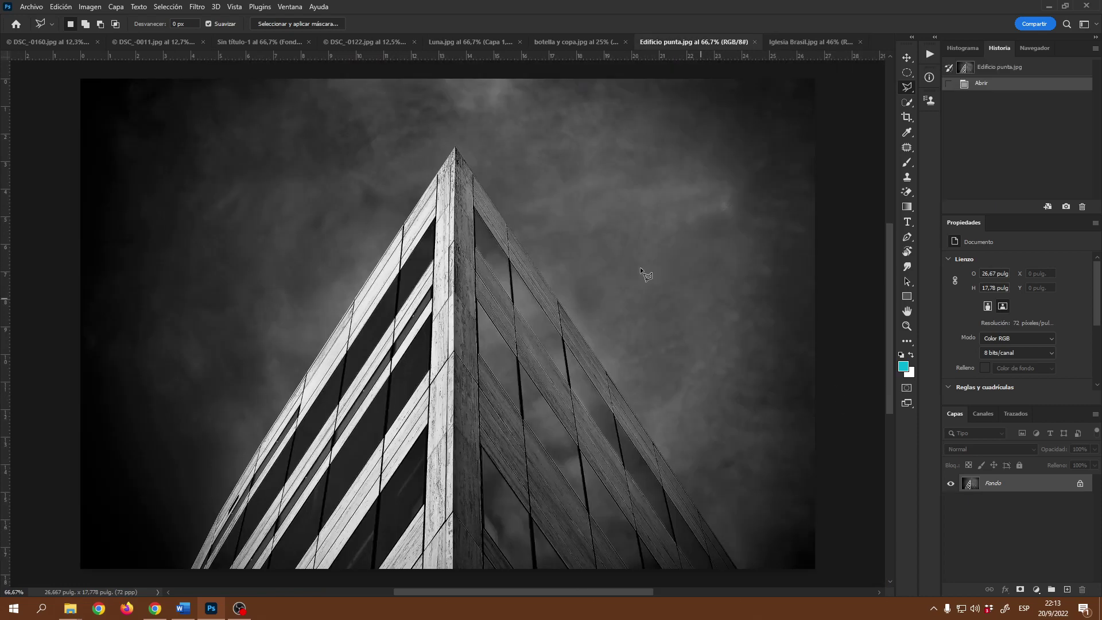
{"action": "left_click", "coordinate": [736, 568]}
{"action": "left_click", "coordinate": [456, 148]}
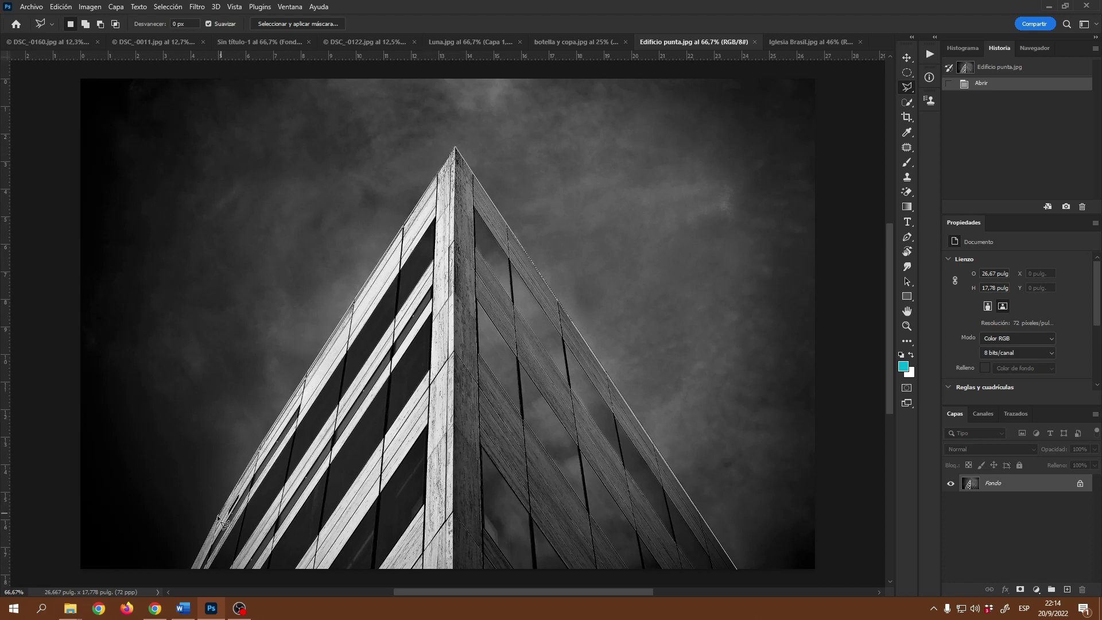
{"action": "left_click", "coordinate": [192, 571]}
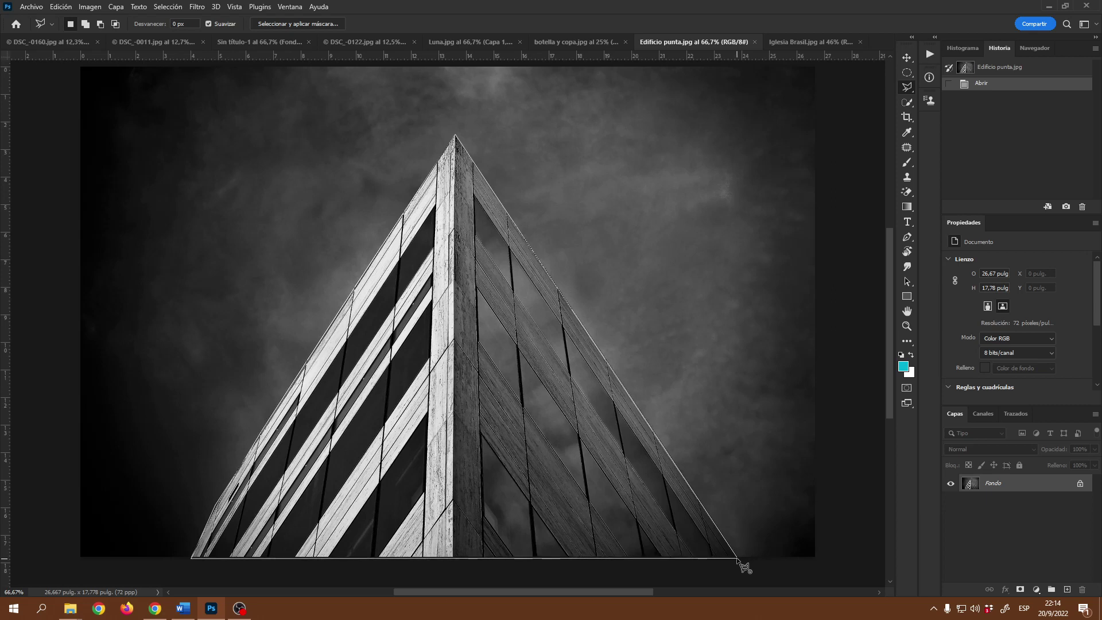
{"action": "left_click", "coordinate": [737, 558]}
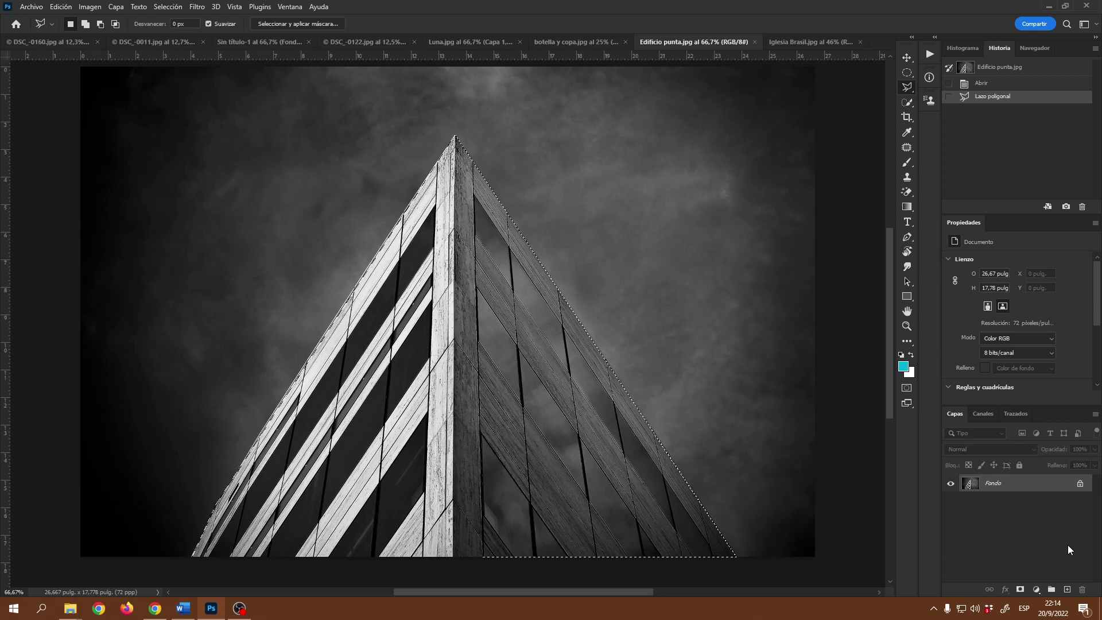
- Copy the selected building to a new layer and hide the Fondo layer
{"action": "key", "text": "ctrl+j"}
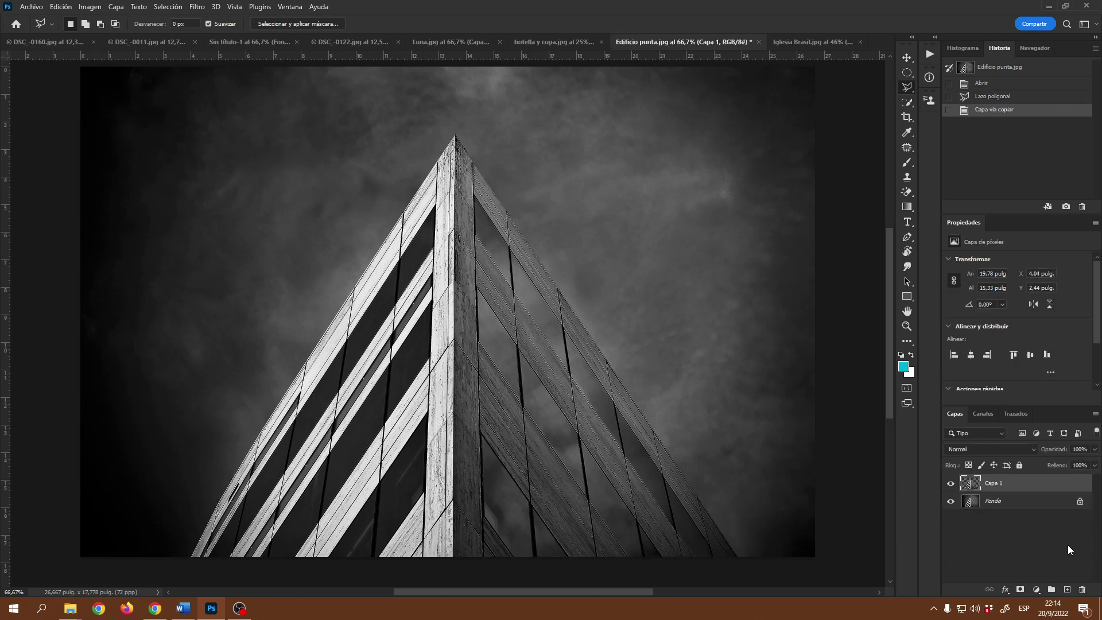
{"action": "left_click", "coordinate": [950, 501]}
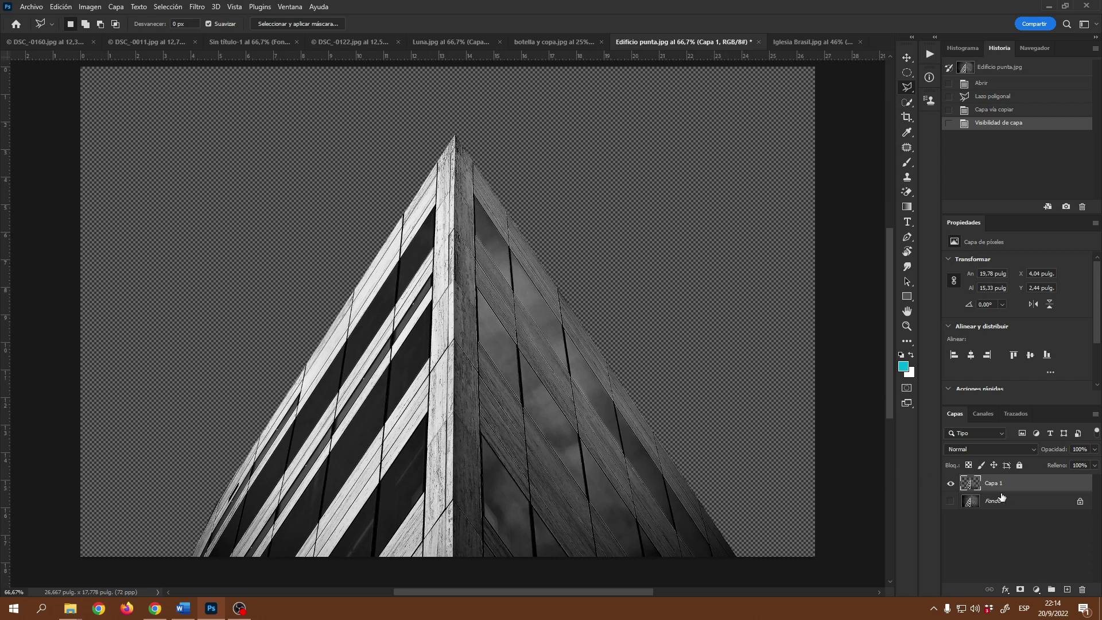
- Load the building layer's outline as a selection, feather it by 10 pixels, and deselect
{"action": "left_click", "coordinate": [971, 488], "text": "ctrl"}
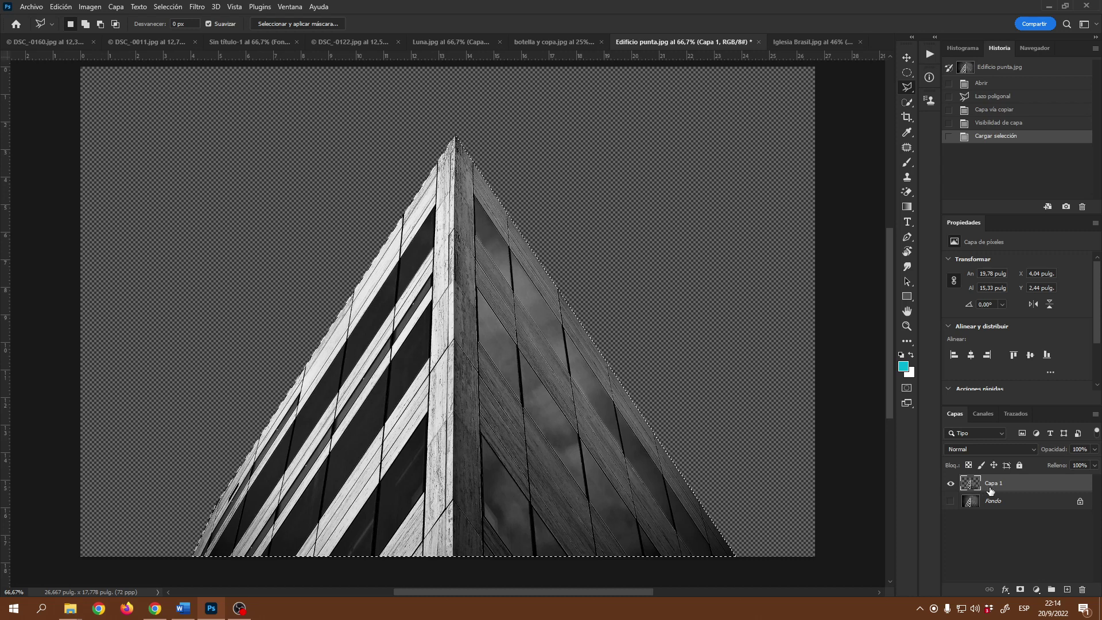
{"action": "left_click", "coordinate": [166, 7]}
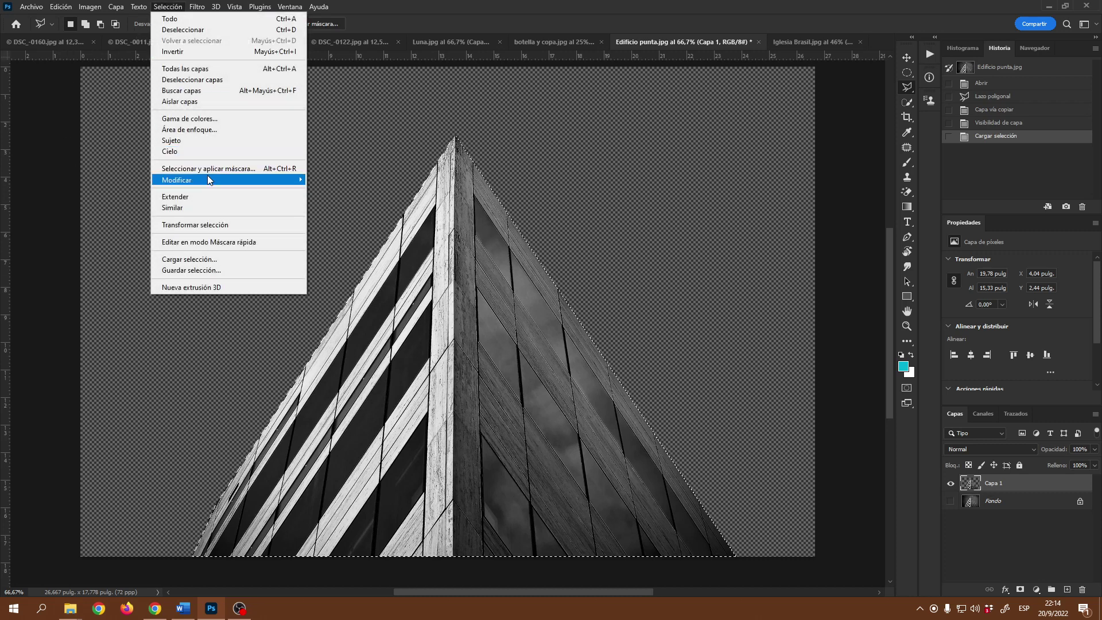
{"action": "mouse_move", "coordinate": [213, 182]}
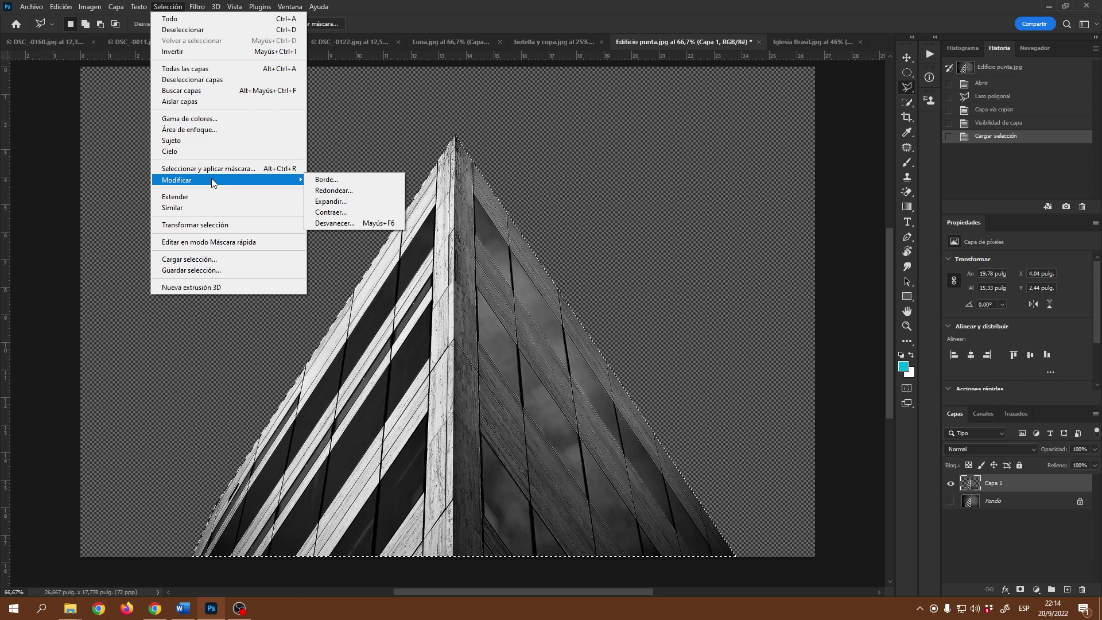
{"action": "left_click", "coordinate": [355, 223]}
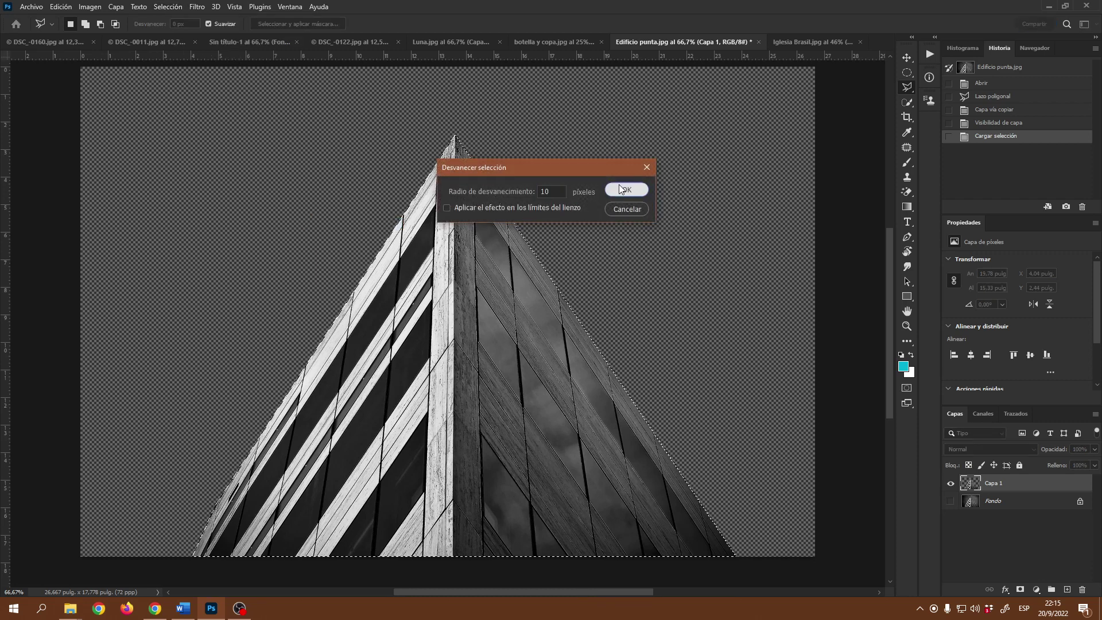
{"action": "left_click", "coordinate": [624, 189]}
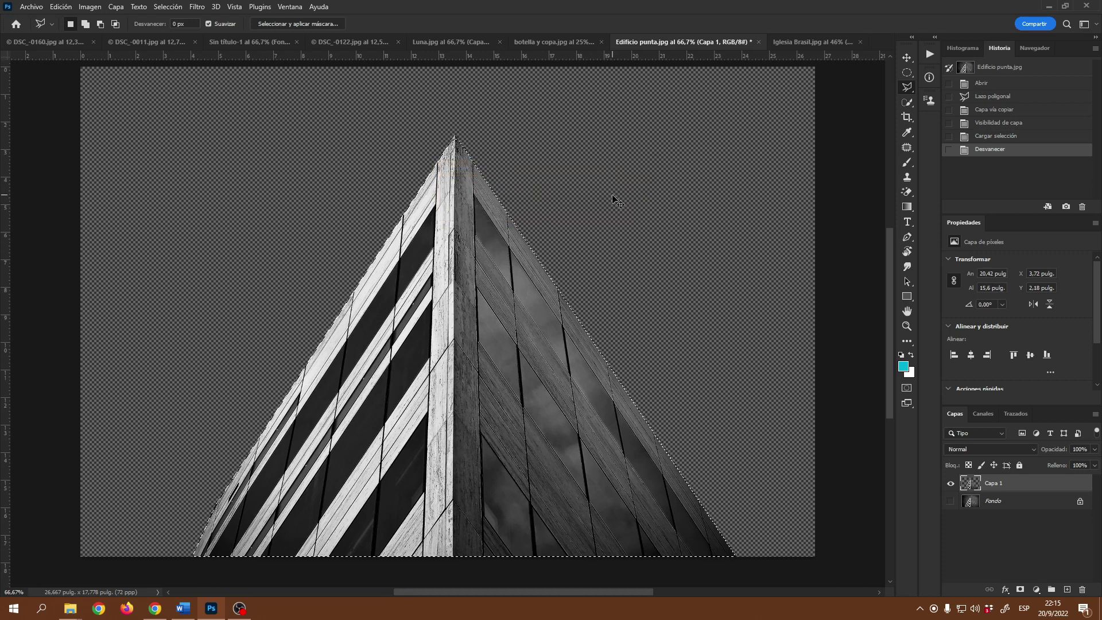
{"action": "key", "text": "ctrl+d"}
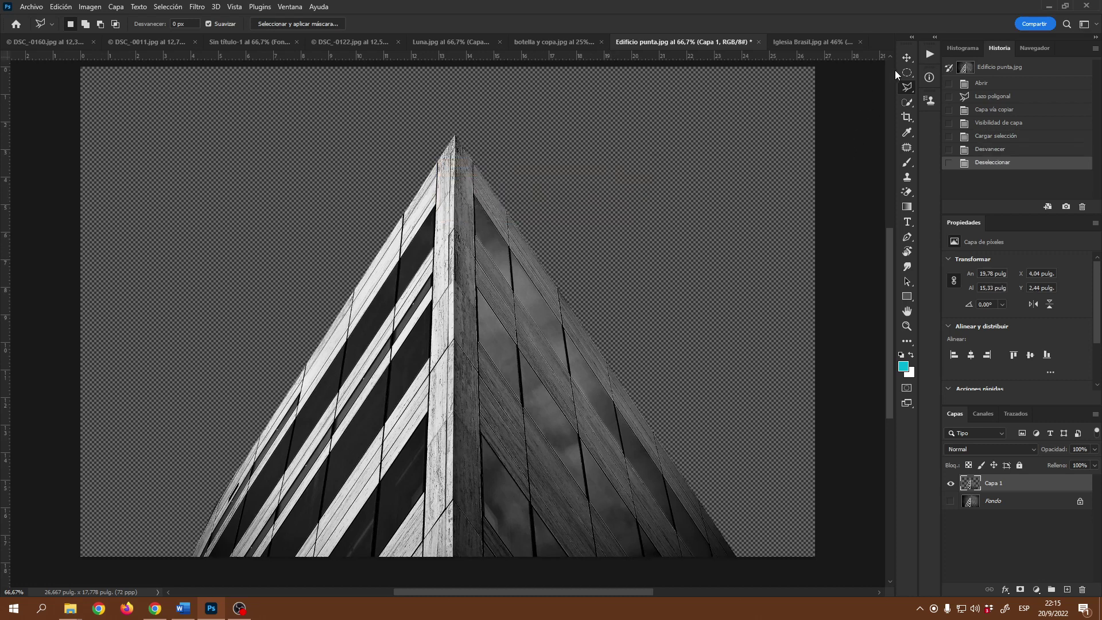
- Move the building cutout into botella y copa.jpg over the wine glass's stem, and delete the placed layer
{"action": "left_click", "coordinate": [906, 58]}
{"action": "left_click_drag", "start_coordinate": [494, 365], "coordinate": [534, 40]}
{"action": "left_click_drag", "start_coordinate": [496, 346], "coordinate": [390, 470]}
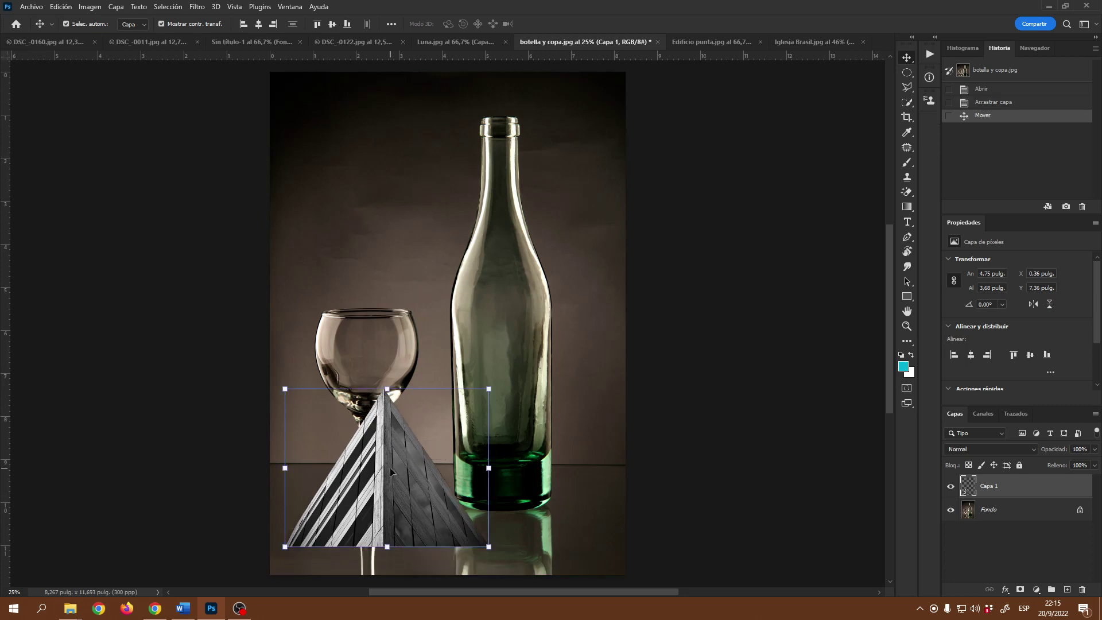
{"action": "key", "text": "Delete"}
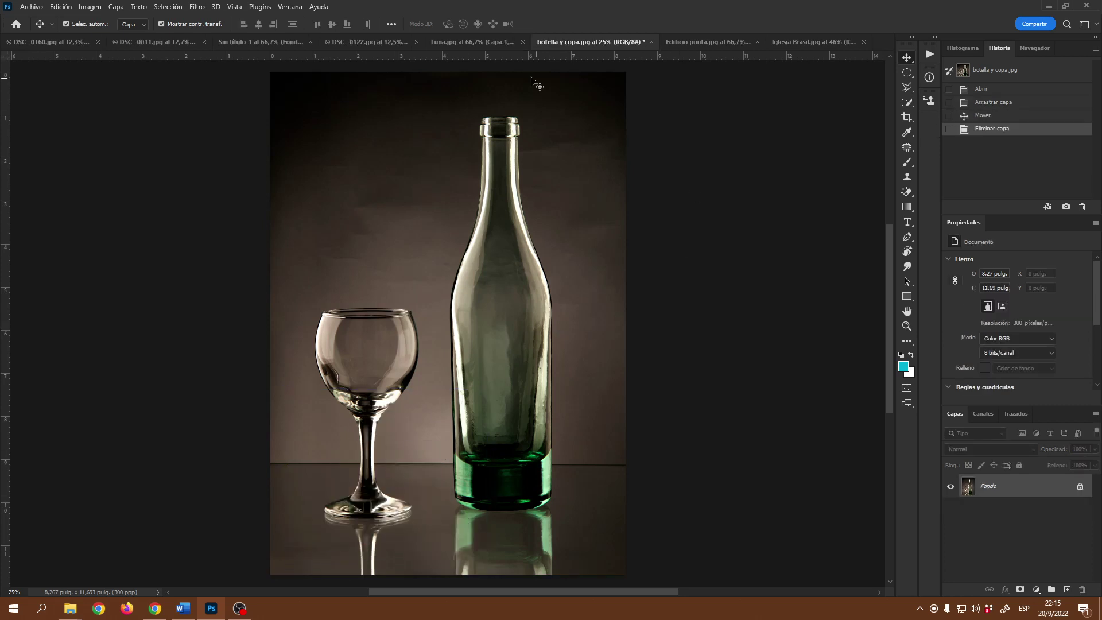
- Outline the green bottle in botella y copa.jpg with the Magnetic Lasso and copy it to a new layer
{"action": "left_click", "coordinate": [907, 87]}
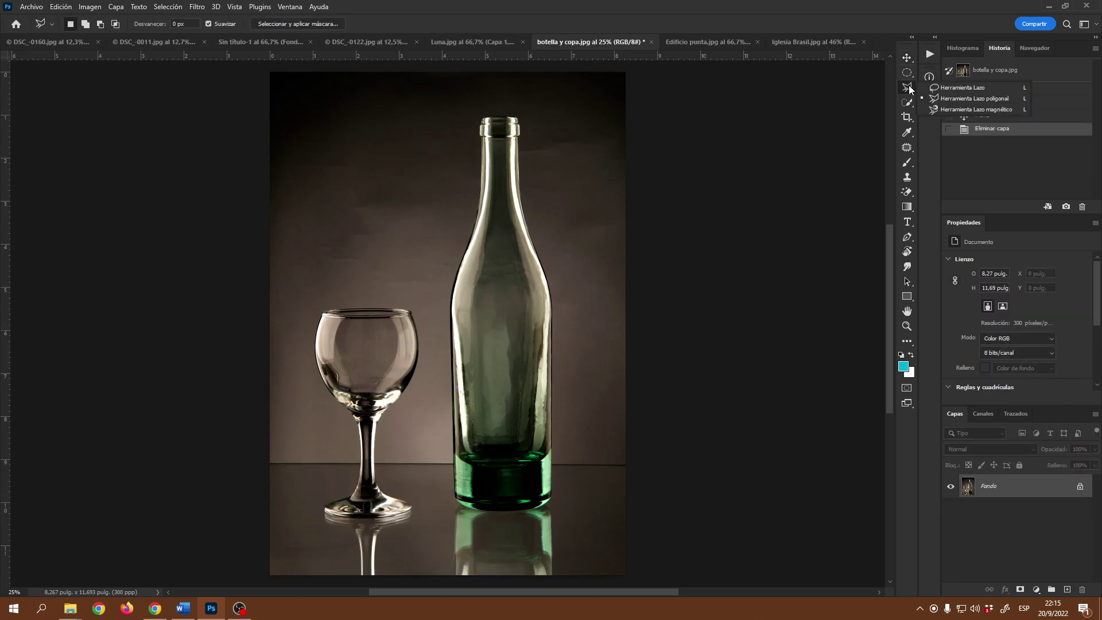
{"action": "left_click", "coordinate": [958, 109]}
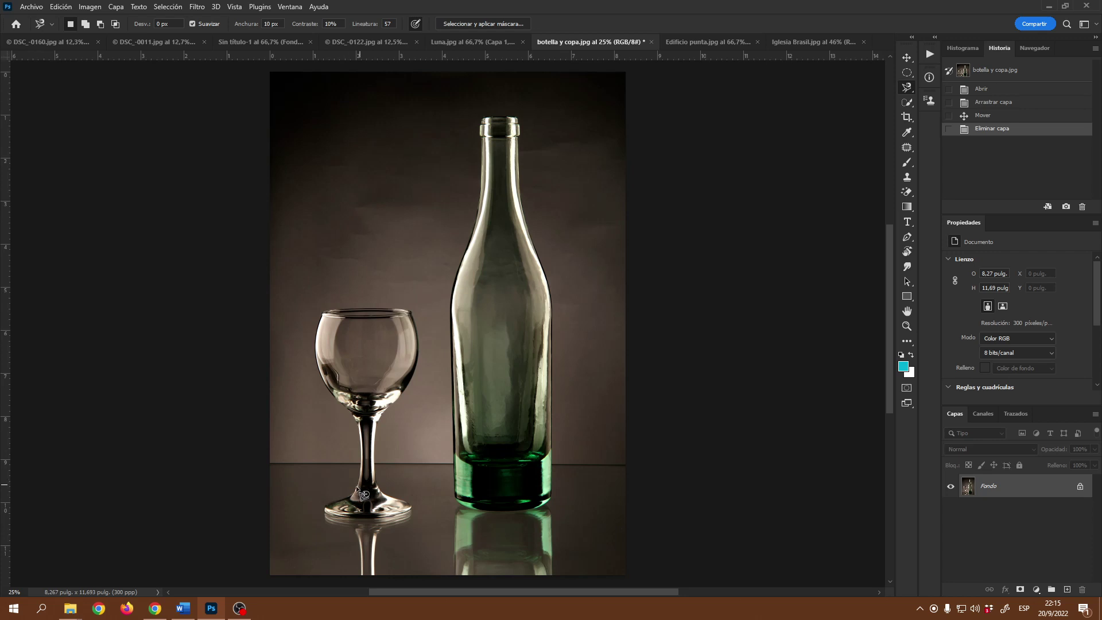
{"action": "scroll", "coordinate": [402, 450], "scroll_direction": "up", "scroll_amount": 3}
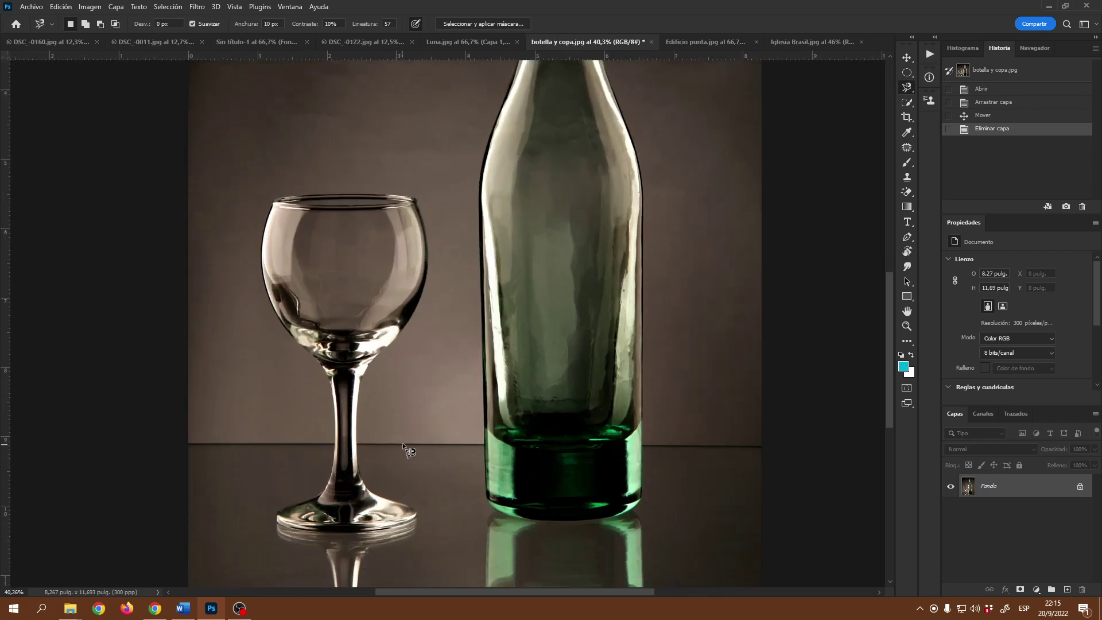
{"action": "scroll", "coordinate": [602, 426], "scroll_direction": "down", "scroll_amount": 3}
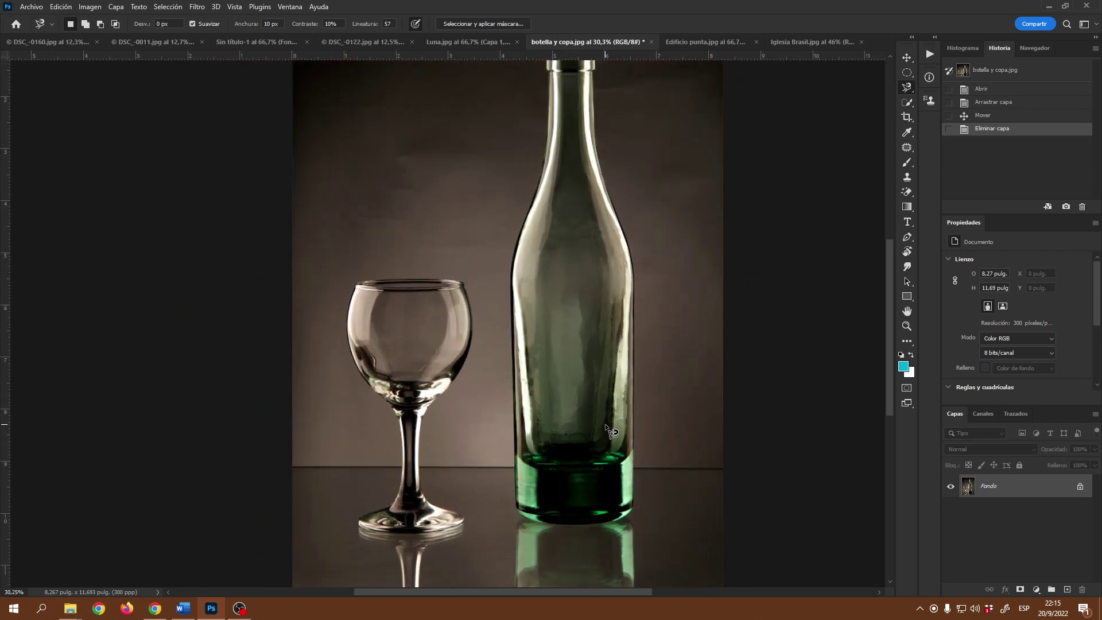
{"action": "scroll", "coordinate": [609, 437], "scroll_direction": "up", "scroll_amount": 2}
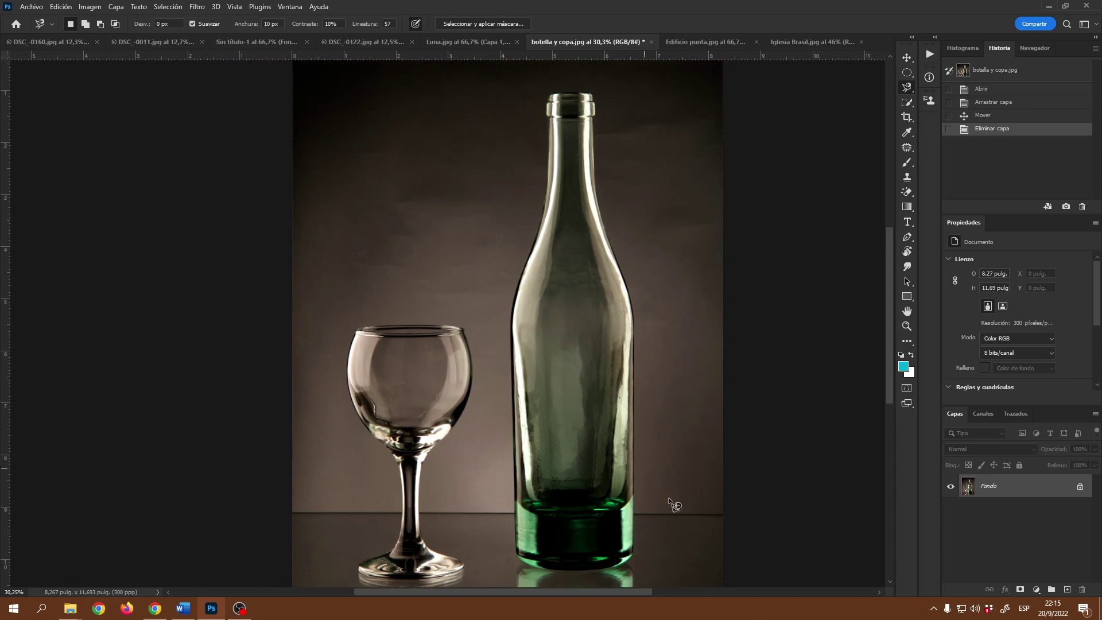
{"action": "scroll", "coordinate": [668, 497], "scroll_direction": "down", "scroll_amount": 2}
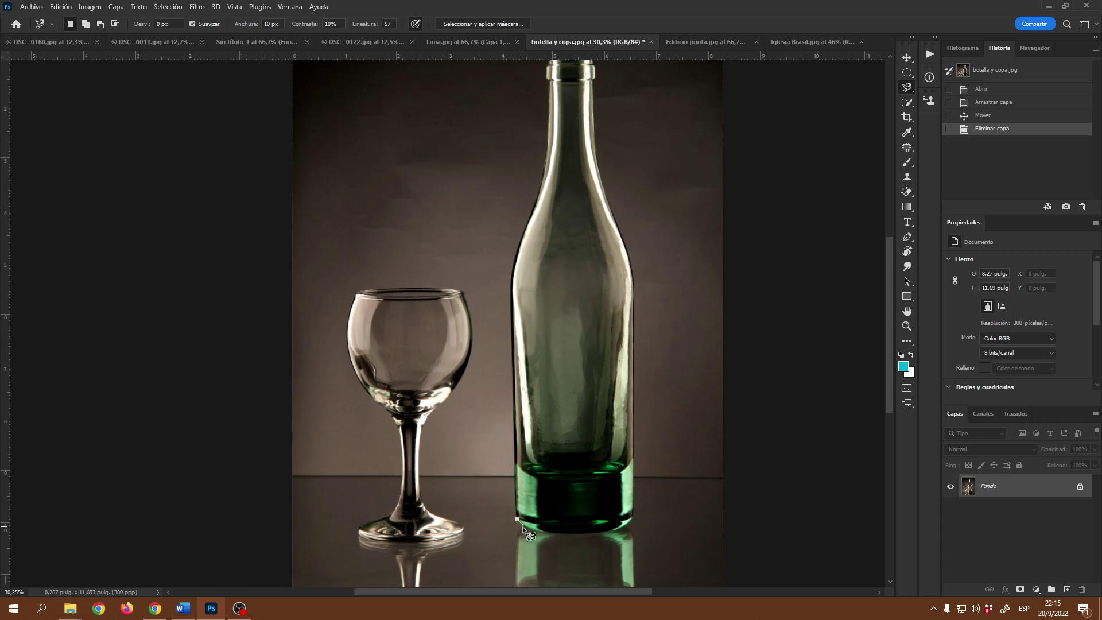
{"action": "mouse_move", "coordinate": [540, 533]}
{"action": "left_mouse_down"}
{"action": "mouse_move", "coordinate": [628, 524]}
{"action": "mouse_move", "coordinate": [634, 427]}
{"action": "left_mouse_up"}
{"action": "left_click_drag", "start_coordinate": [632, 378], "coordinate": [634, 355]}
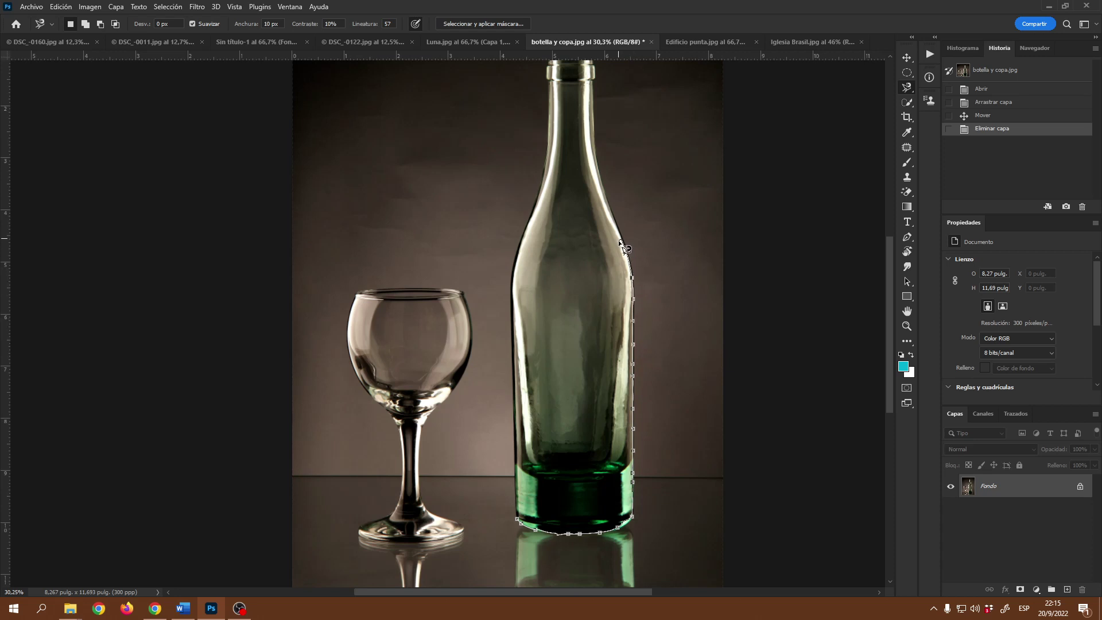
{"action": "mouse_move", "coordinate": [619, 241]}
{"action": "left_mouse_down"}
{"action": "mouse_move", "coordinate": [596, 160]}
{"action": "mouse_move", "coordinate": [595, 61]}
{"action": "mouse_move", "coordinate": [594, 75]}
{"action": "mouse_move", "coordinate": [547, 95]}
{"action": "mouse_move", "coordinate": [548, 181]}
{"action": "mouse_move", "coordinate": [521, 278]}
{"action": "mouse_move", "coordinate": [512, 407]}
{"action": "left_mouse_up"}
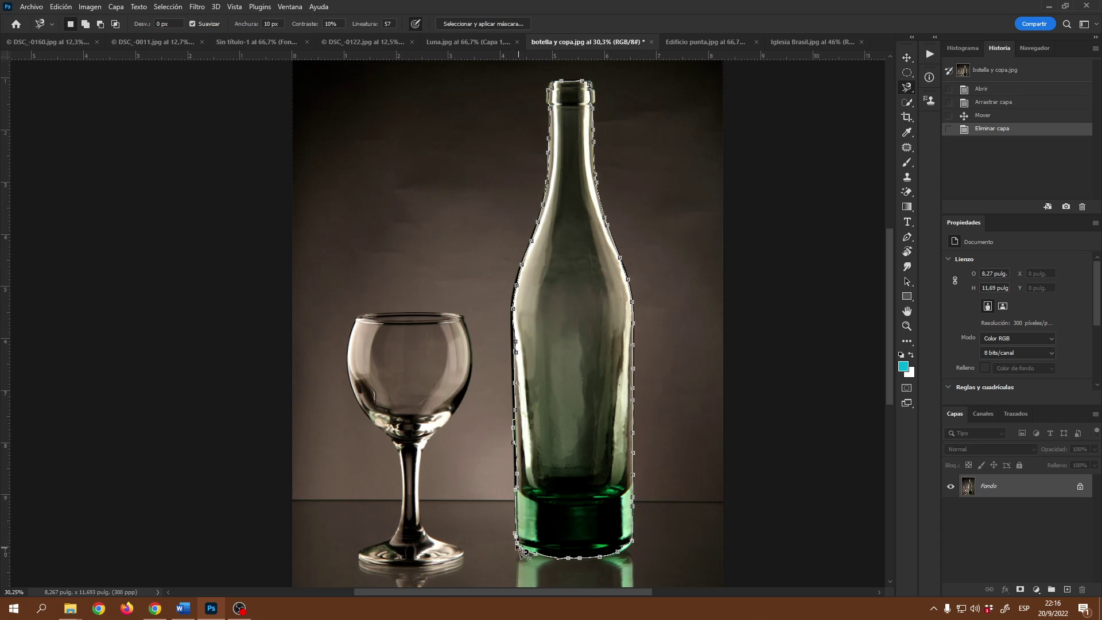
{"action": "left_click", "coordinate": [522, 552]}
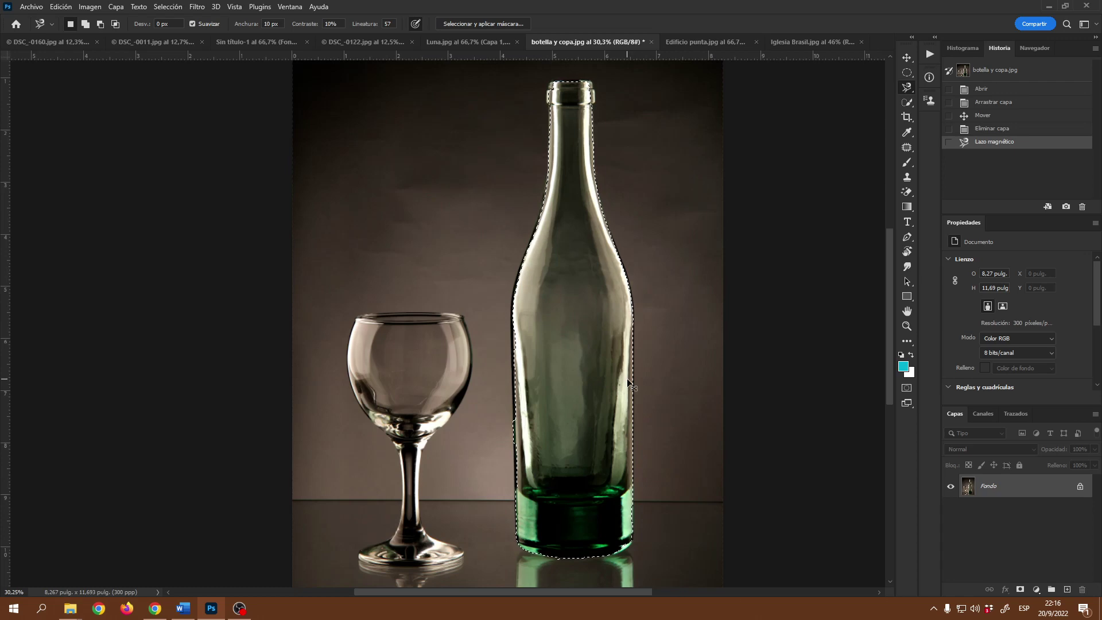
{"action": "key", "text": "ctrl+j"}
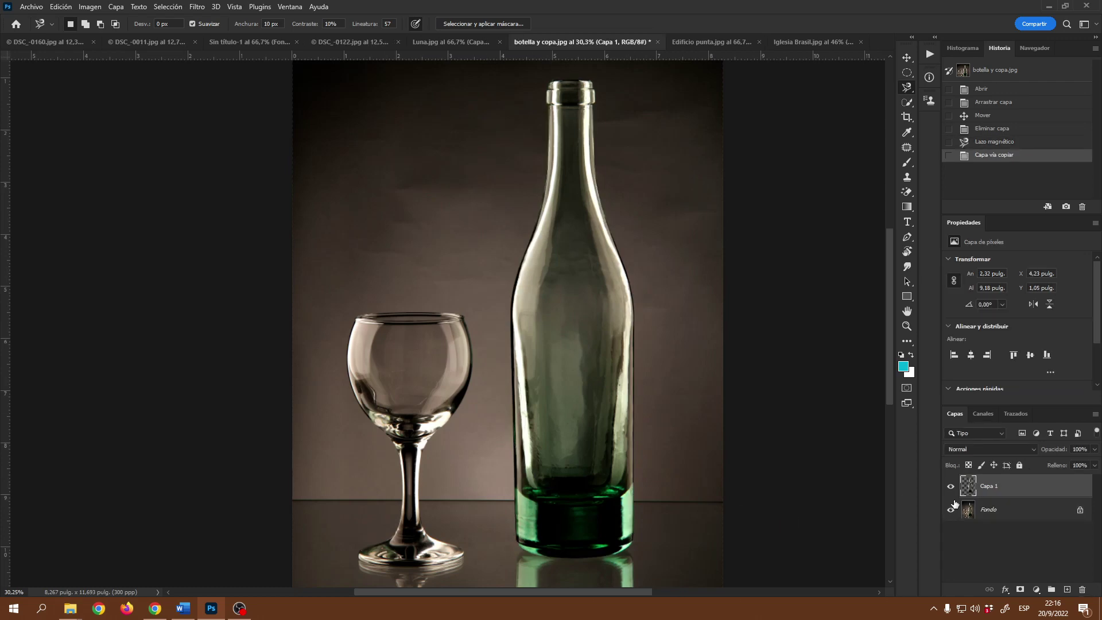